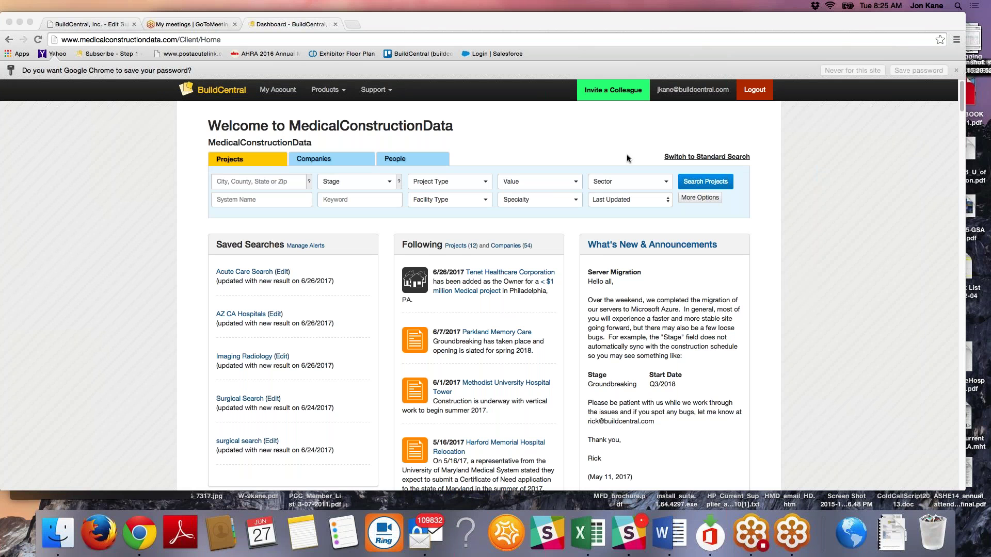
Switch the dashboard's project search to the standard form and open the list of states
{"action": "left_click", "coordinate": [707, 157]}
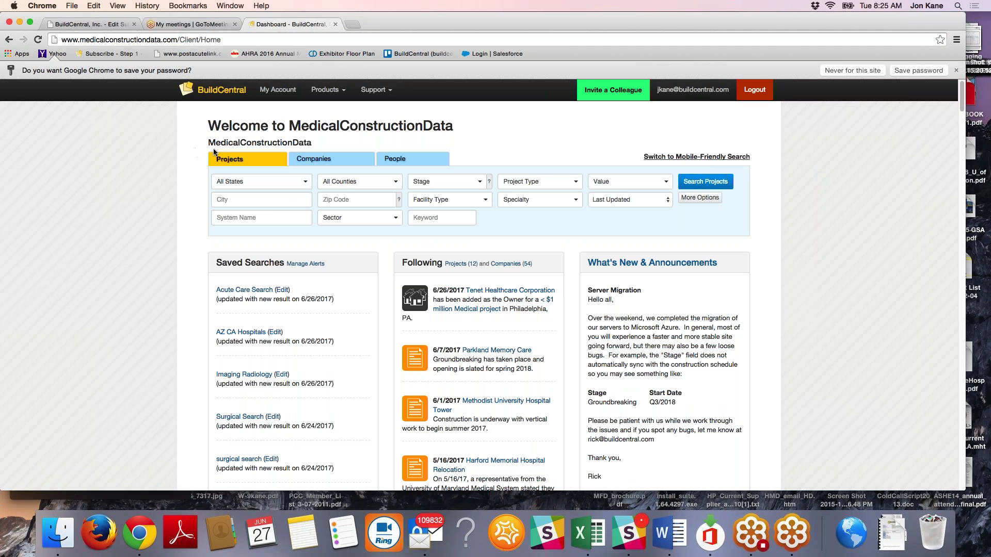
{"action": "left_click", "coordinate": [306, 184]}
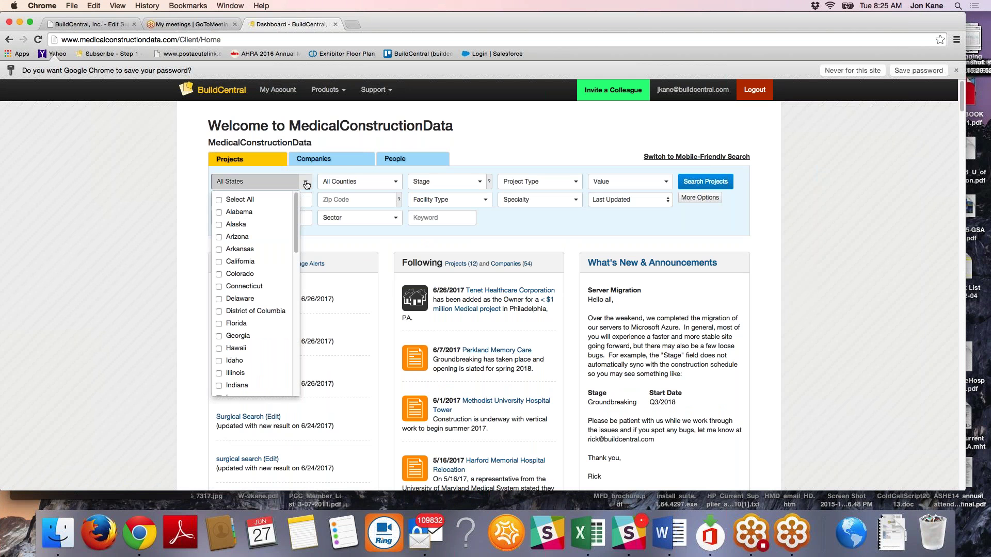
{"action": "left_click", "coordinate": [354, 236]}
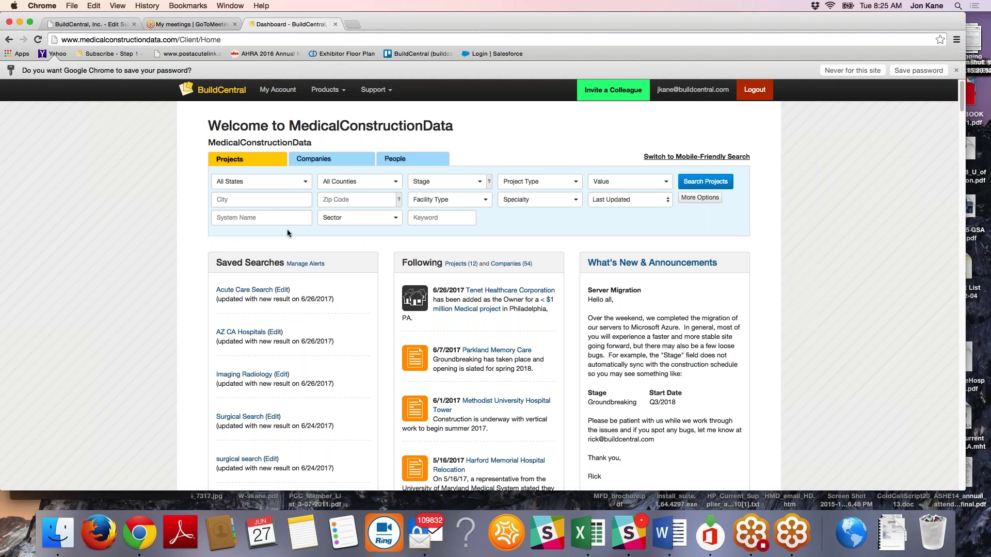
{"action": "left_click", "coordinate": [263, 217]}
{"action": "type", "text": "s"}
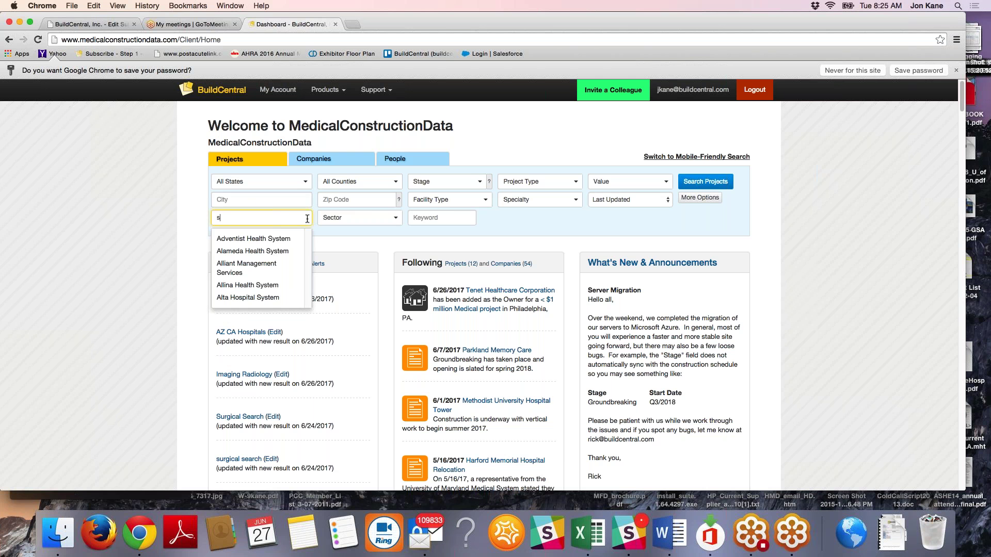
{"action": "key", "text": "BackSpace"}
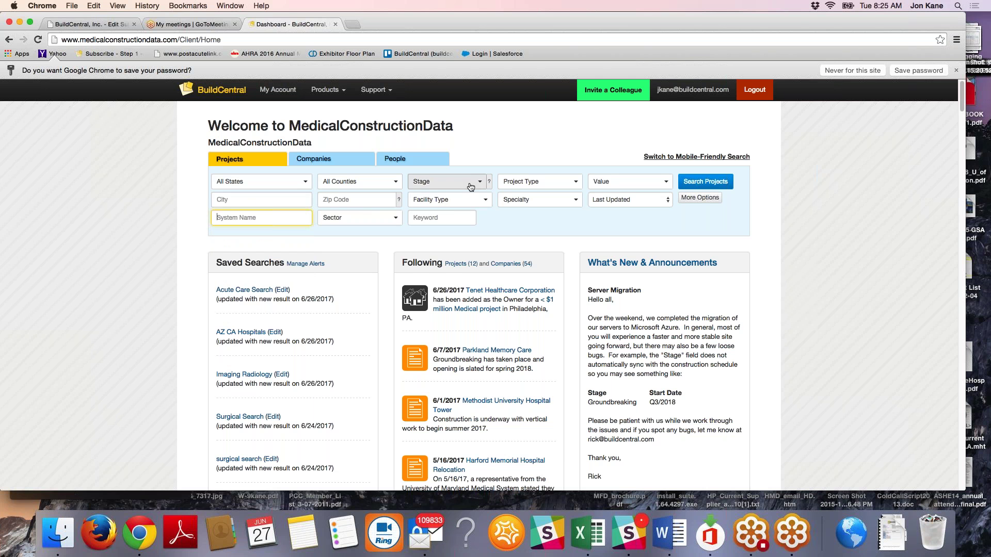
{"action": "left_click", "coordinate": [476, 183]}
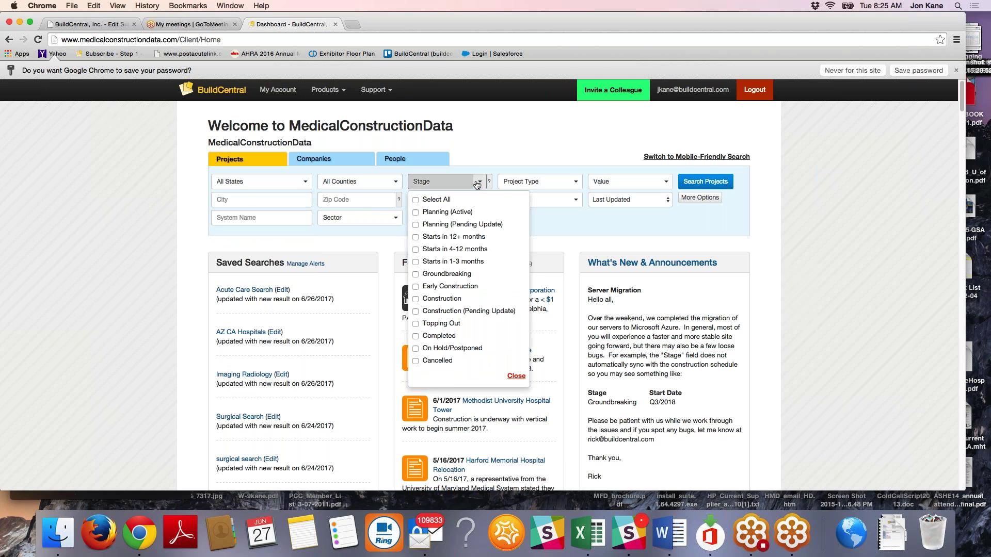
{"action": "left_click", "coordinate": [575, 185]}
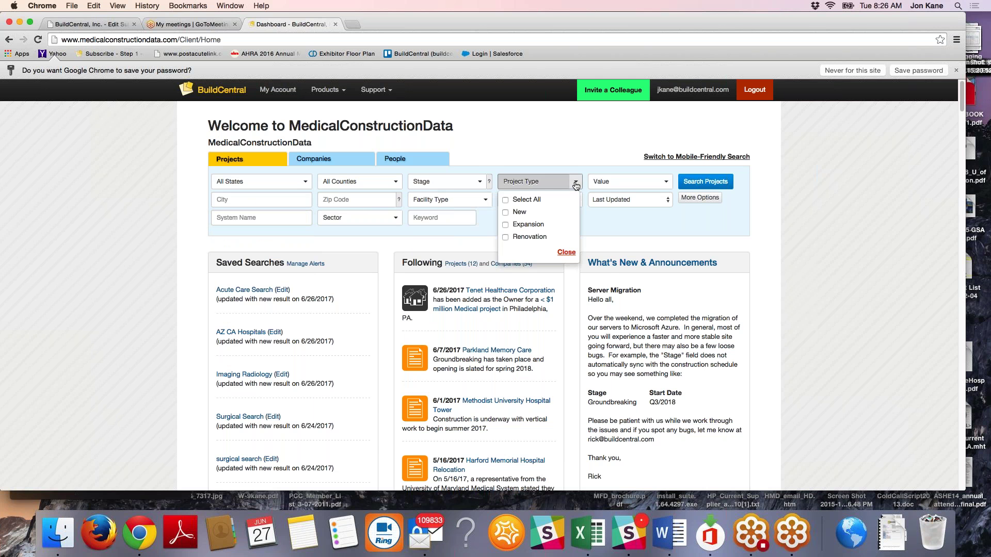
{"action": "left_click", "coordinate": [660, 184]}
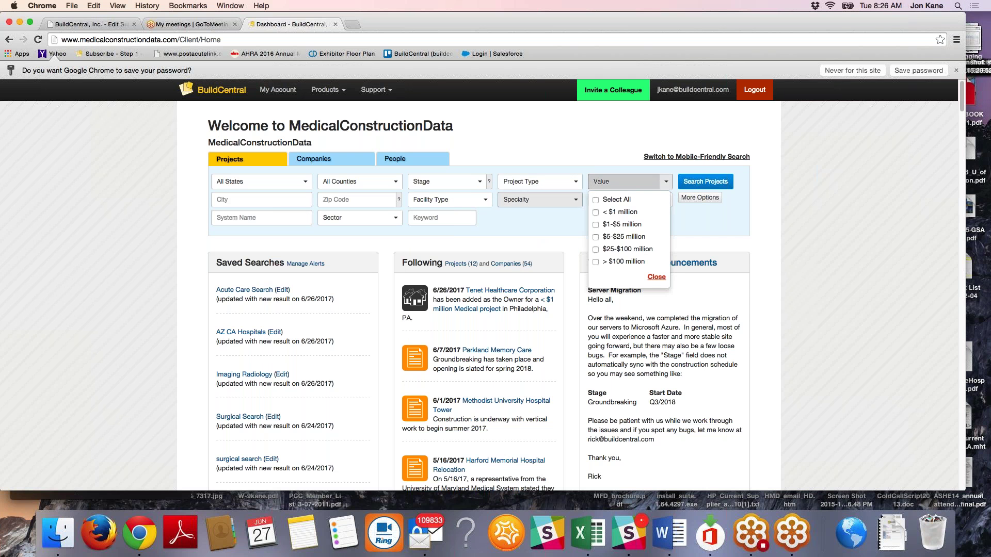
{"action": "left_click", "coordinate": [486, 201]}
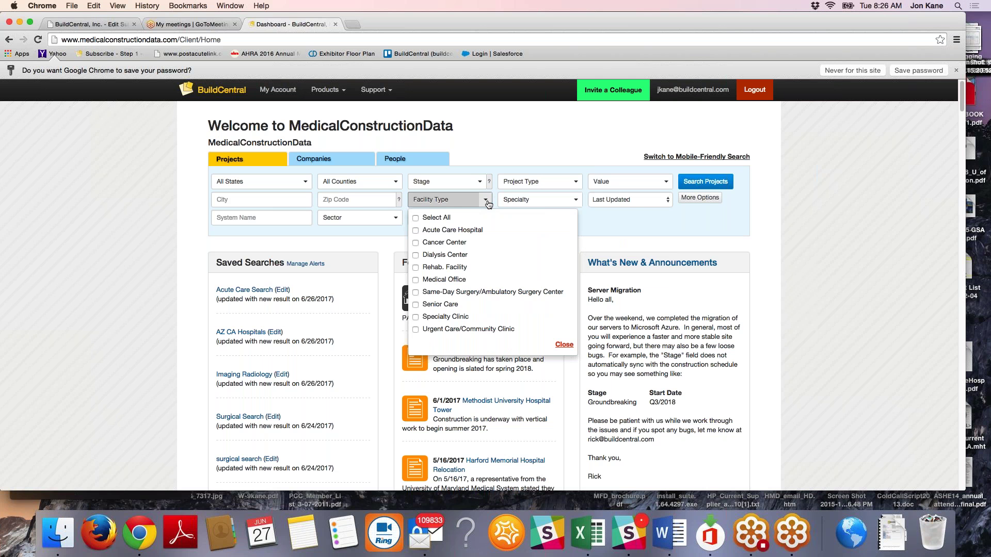
{"action": "left_click", "coordinate": [575, 202]}
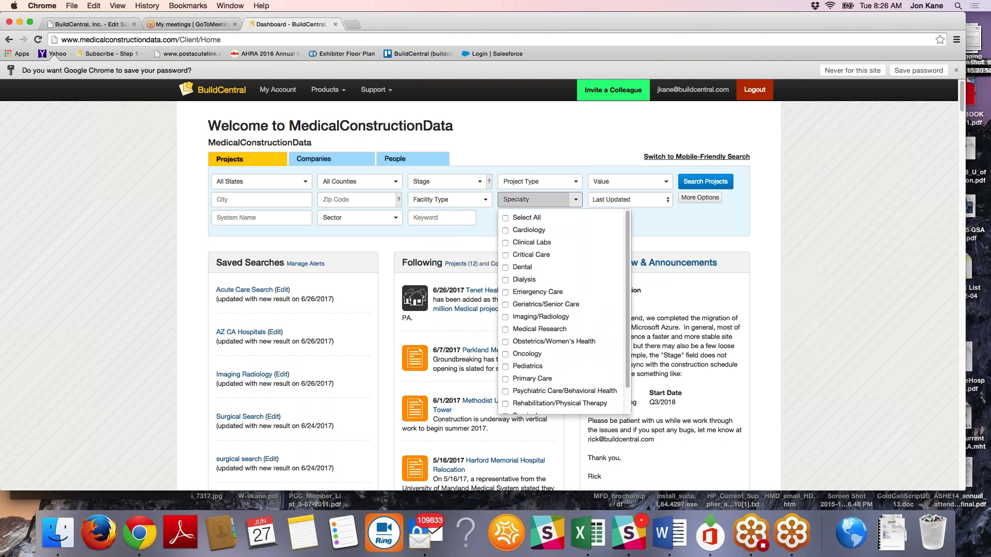
{"action": "left_click", "coordinate": [661, 224]}
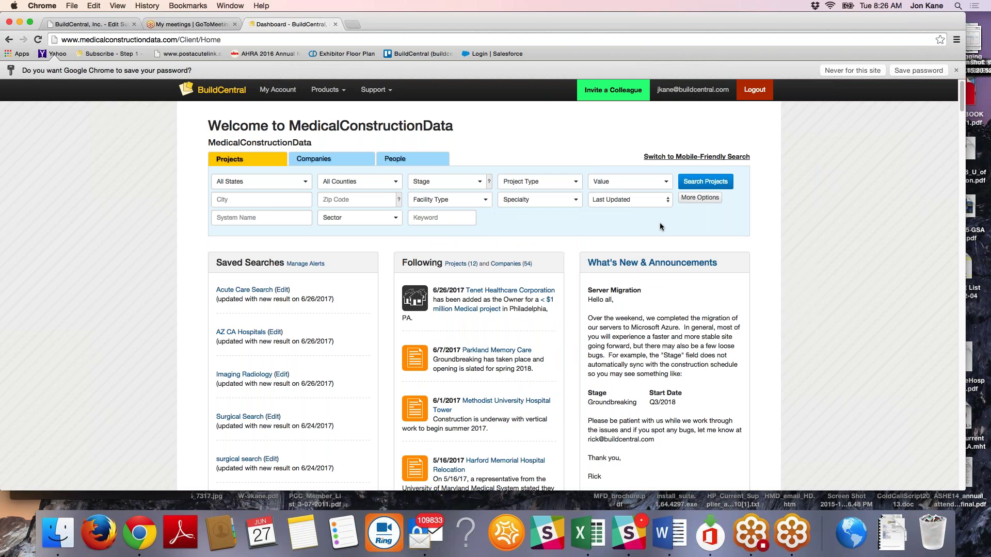
Limit the state filter to Arizona and California
{"action": "left_click", "coordinate": [258, 182]}
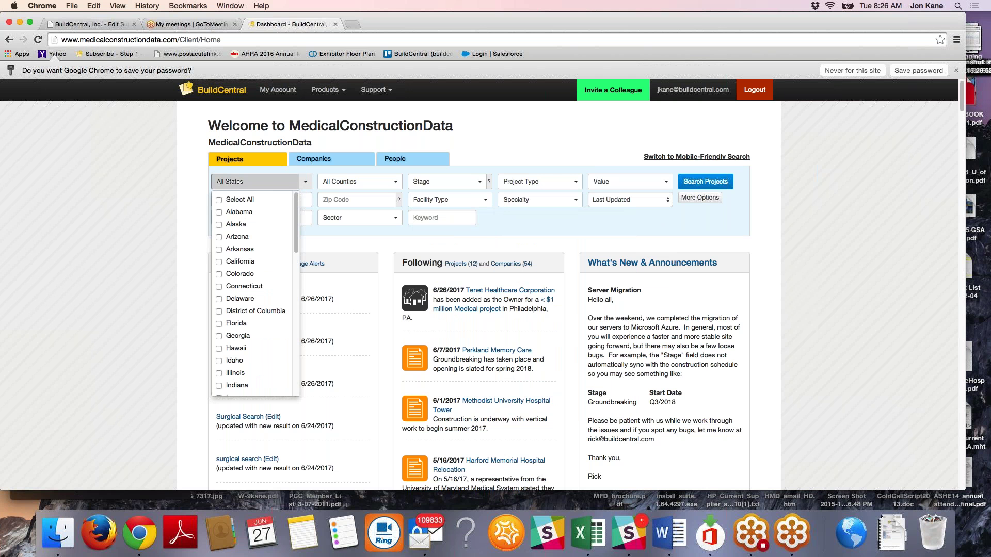
{"action": "left_click", "coordinate": [240, 261]}
{"action": "left_click", "coordinate": [237, 236]}
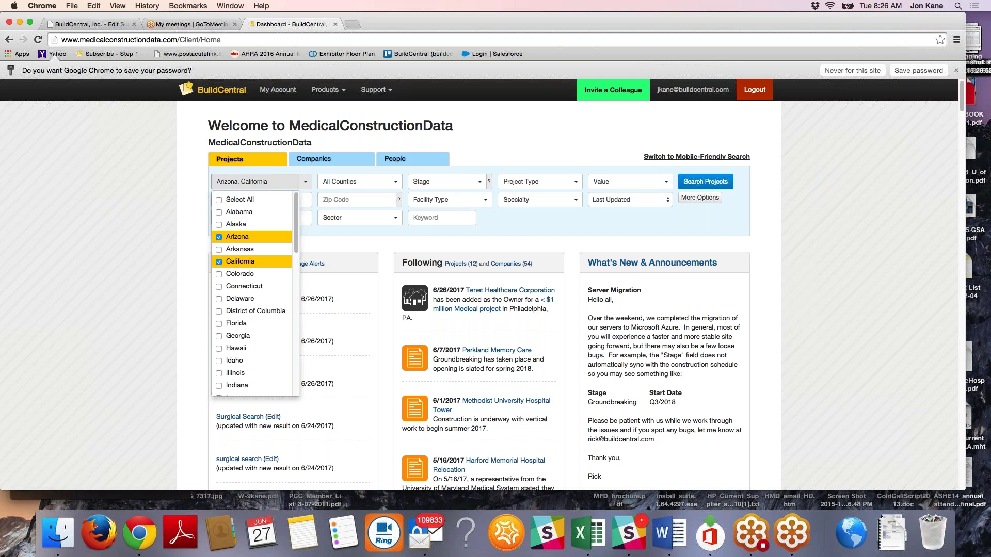
{"action": "left_click", "coordinate": [400, 242]}
Select Planning (Active), Planning (Pending Update), Starts in 4-12 months and Starts in 1-3 months stages
{"action": "left_click", "coordinate": [445, 181]}
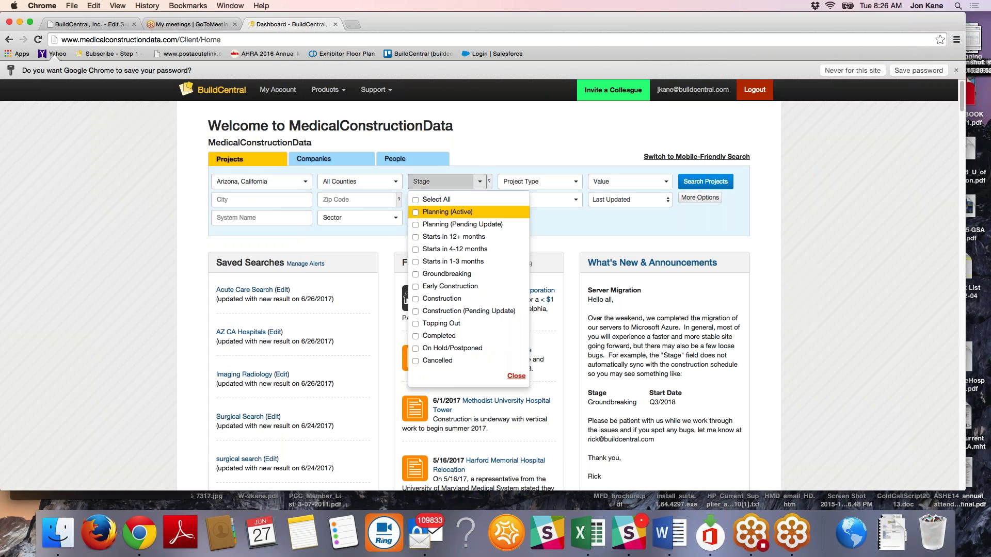
{"action": "left_click", "coordinate": [447, 212]}
{"action": "left_click", "coordinate": [447, 236]}
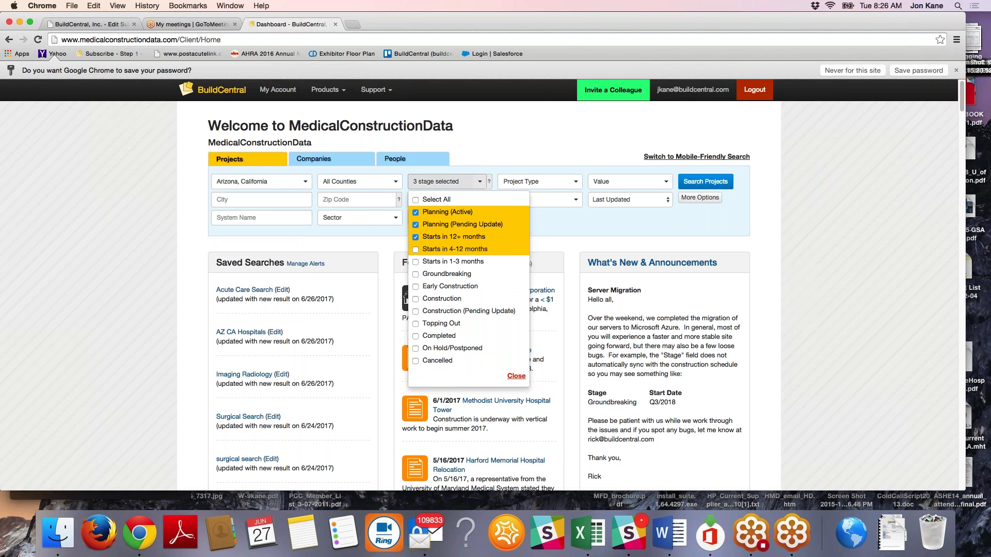
{"action": "left_click", "coordinate": [447, 261]}
{"action": "left_click", "coordinate": [565, 236]}
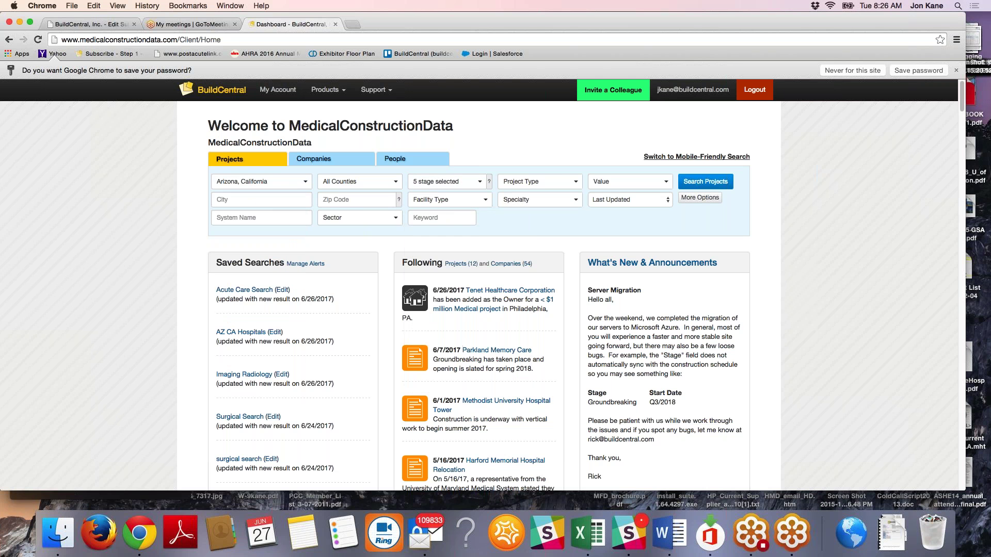
Restrict to Acute Care Hospital facilities valued $25-$100M or over $100M, and run the search
{"action": "left_click", "coordinate": [485, 200]}
{"action": "left_click", "coordinate": [454, 230]}
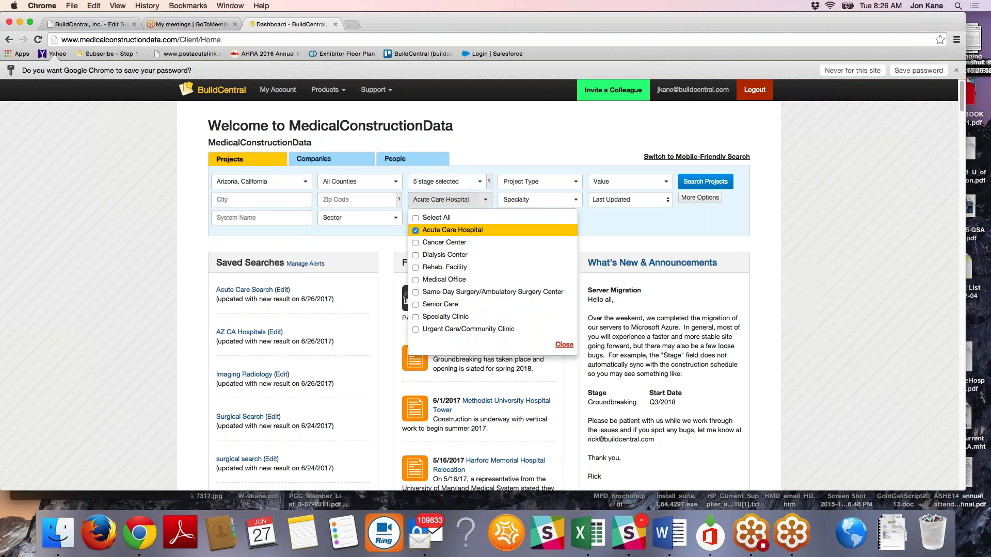
{"action": "left_click", "coordinate": [613, 224]}
{"action": "left_click", "coordinate": [630, 181]}
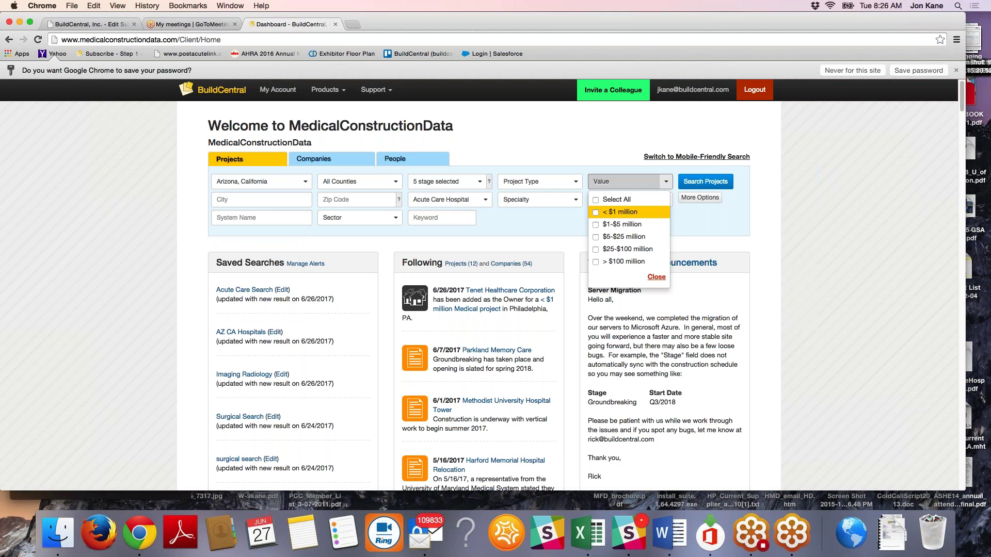
{"action": "left_click", "coordinate": [619, 249]}
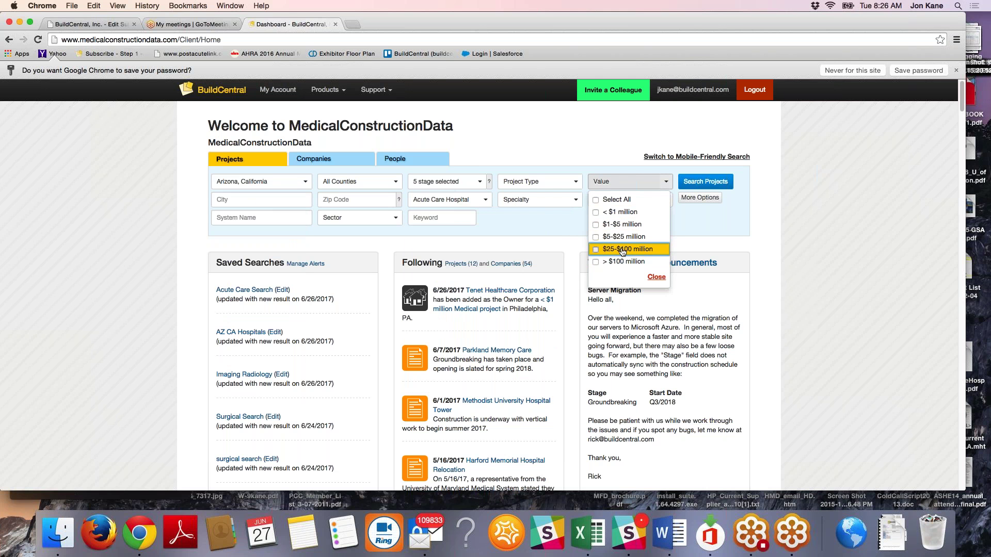
{"action": "left_click", "coordinate": [620, 261]}
{"action": "left_click", "coordinate": [683, 225]}
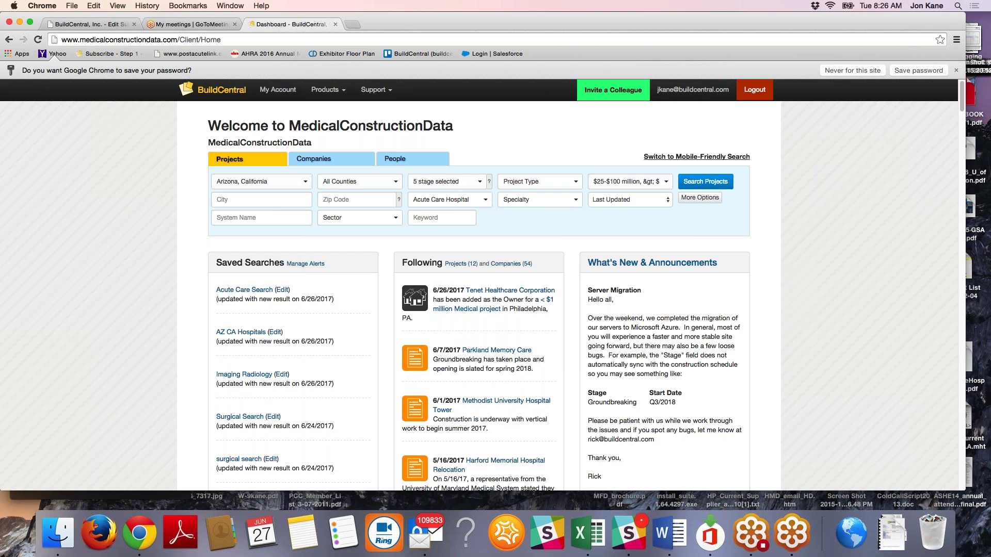
{"action": "left_click", "coordinate": [706, 184]}
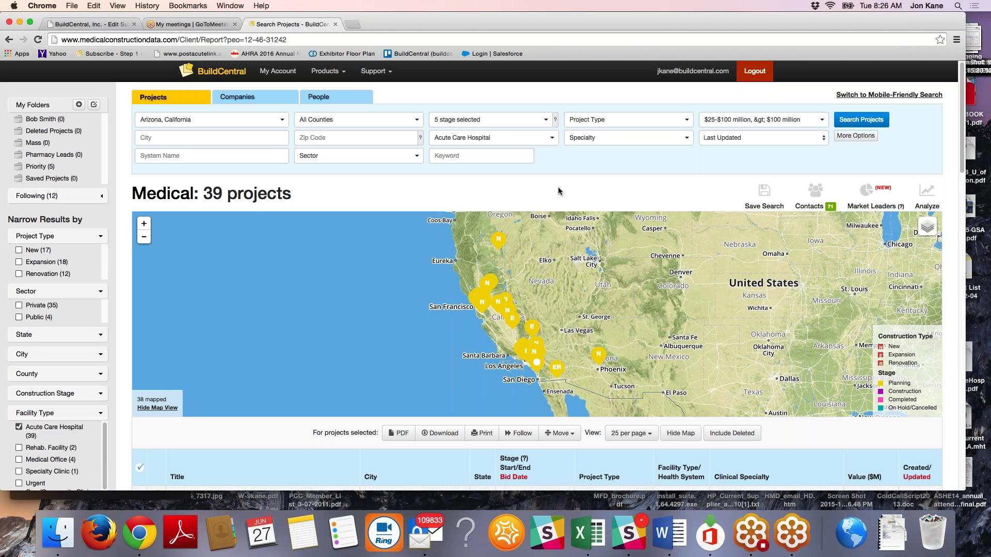
Scroll through the 39 project results, then start saving the search with alerts
{"action": "scroll", "coordinate": [591, 185], "scroll_direction": "down", "scroll_amount": 1}
{"action": "scroll", "coordinate": [590, 187], "scroll_direction": "down", "scroll_amount": 3}
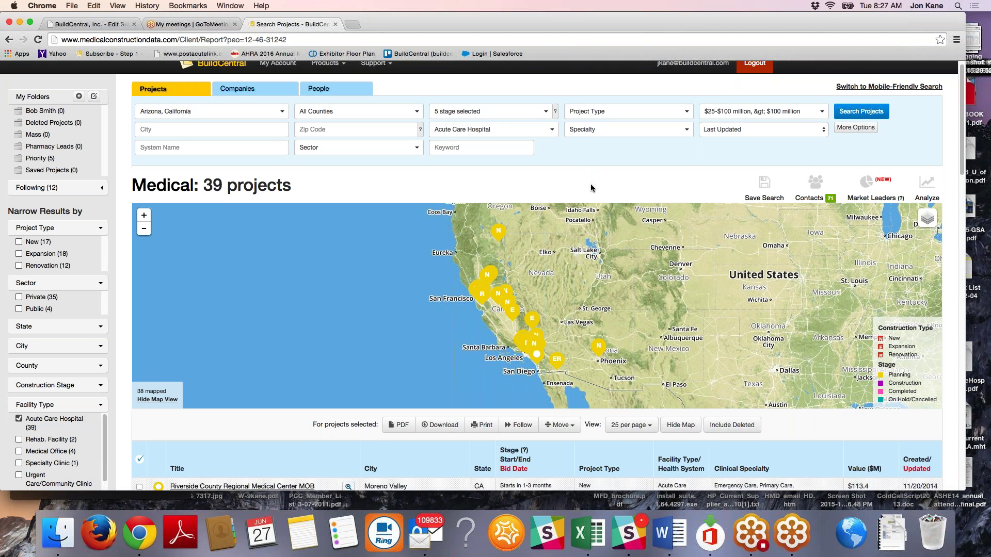
{"action": "scroll", "coordinate": [590, 184], "scroll_direction": "down", "scroll_amount": 5}
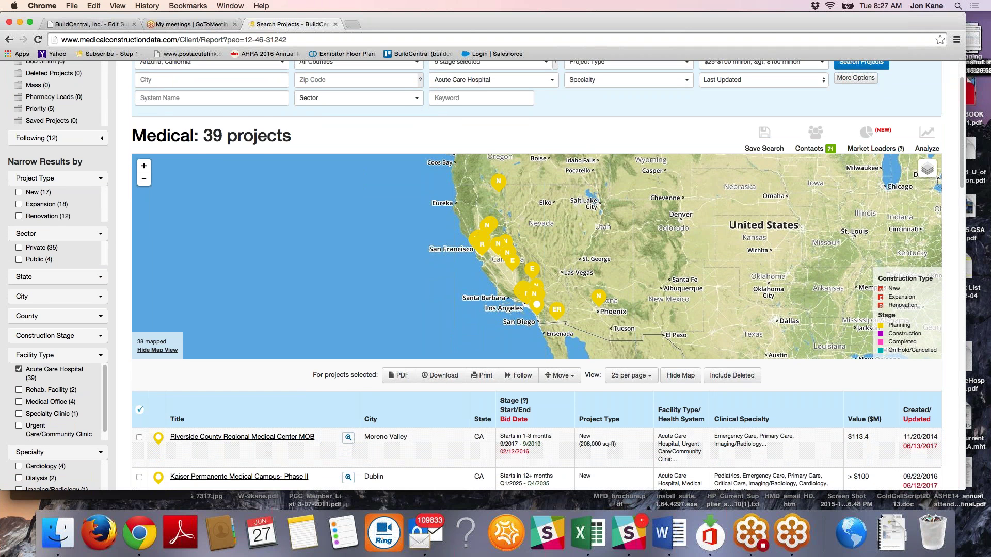
{"action": "scroll", "coordinate": [591, 185], "scroll_direction": "up", "scroll_amount": 6}
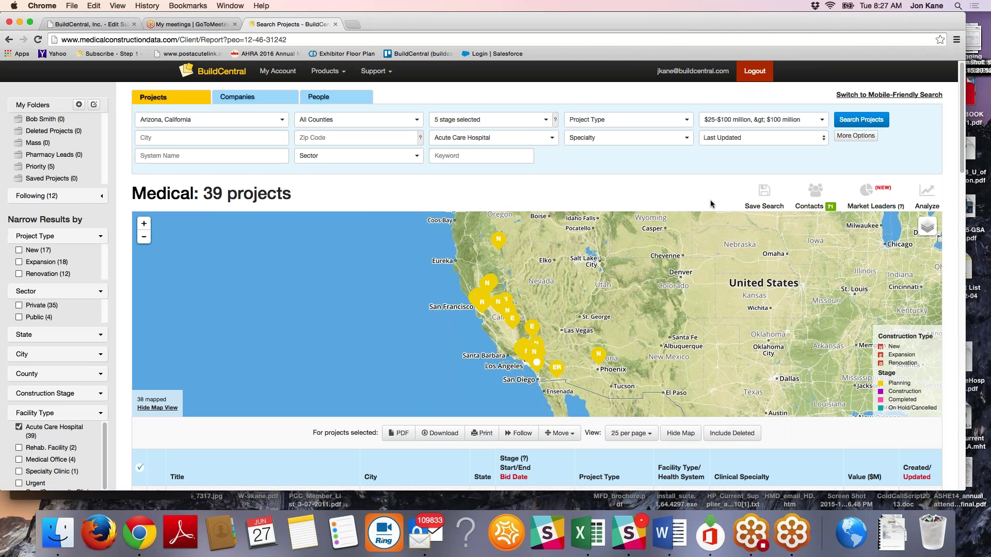
{"action": "left_click", "coordinate": [767, 195]}
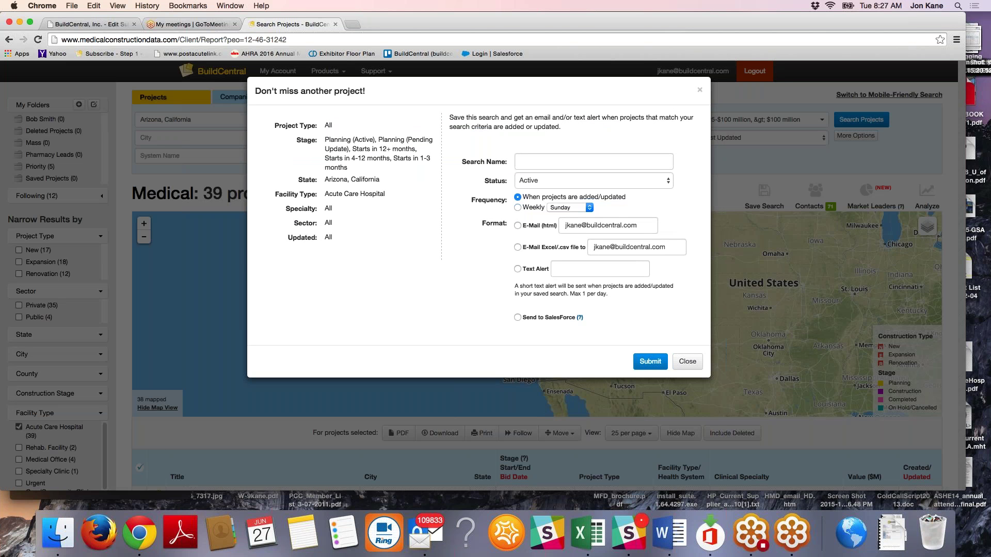
Save the search as 'CA AZ Search' with HTML e-mail alerts when projects are added or updated
{"action": "left_click", "coordinate": [541, 161]}
{"action": "type", "text": "C"}
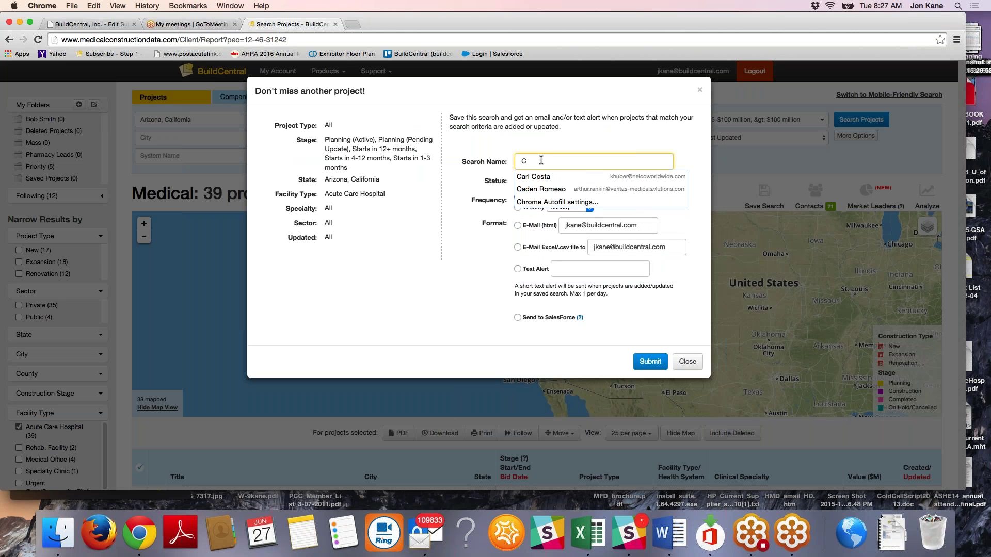
{"action": "type", "text": "A AZ"}
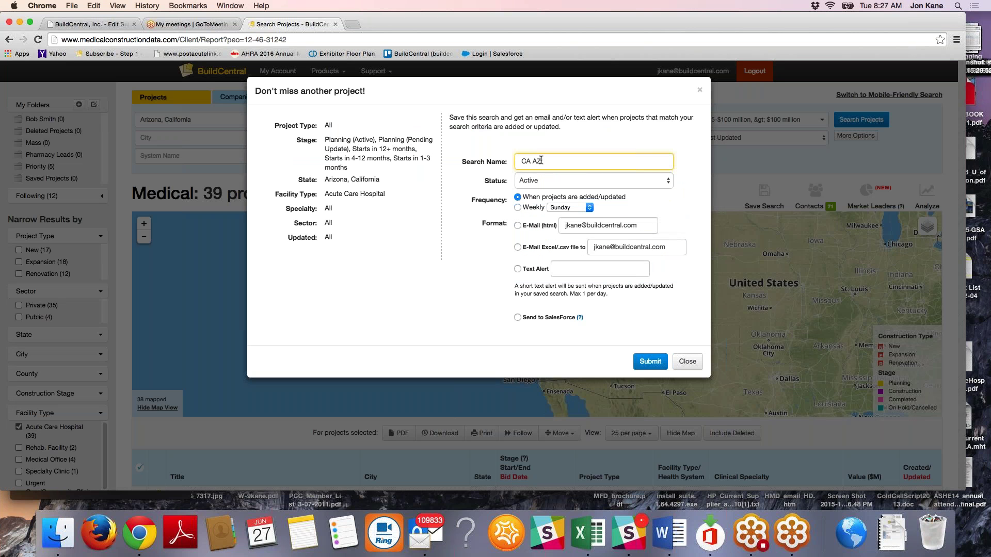
{"action": "type", "text": " Search"}
{"action": "left_click", "coordinate": [518, 207]}
{"action": "left_click", "coordinate": [518, 198]}
{"action": "left_click", "coordinate": [517, 226]}
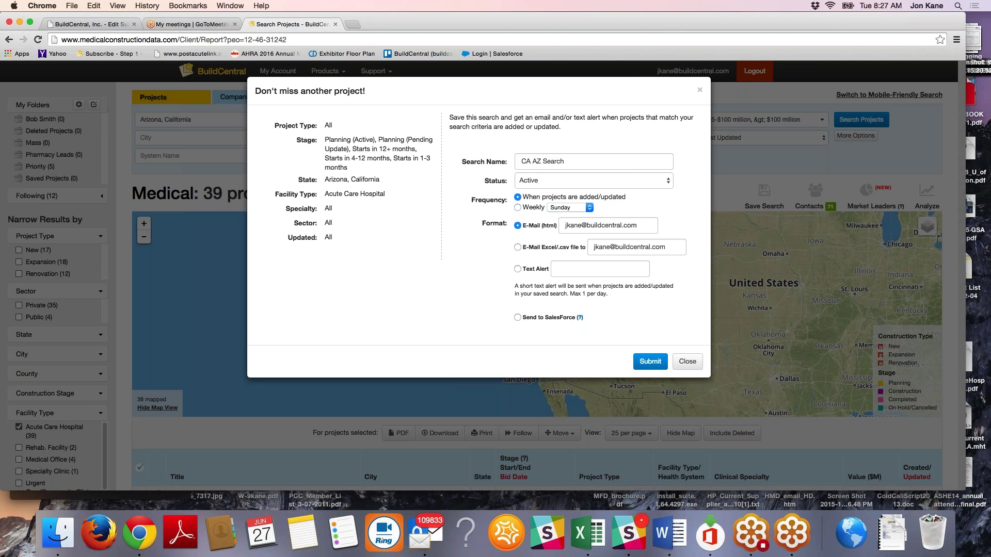
{"action": "left_click", "coordinate": [646, 363]}
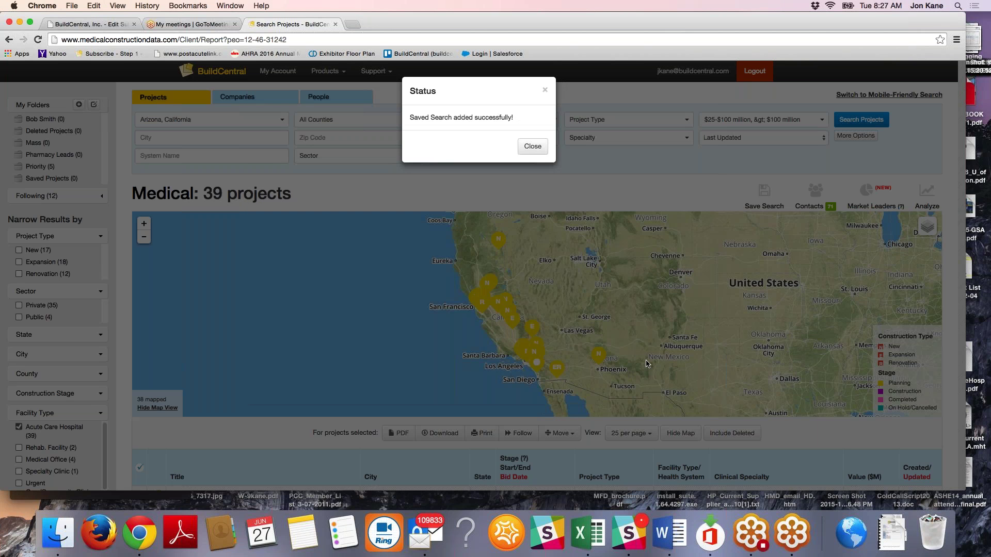
Close the 'Saved Search added successfully!' status dialog
{"action": "left_click", "coordinate": [532, 146]}
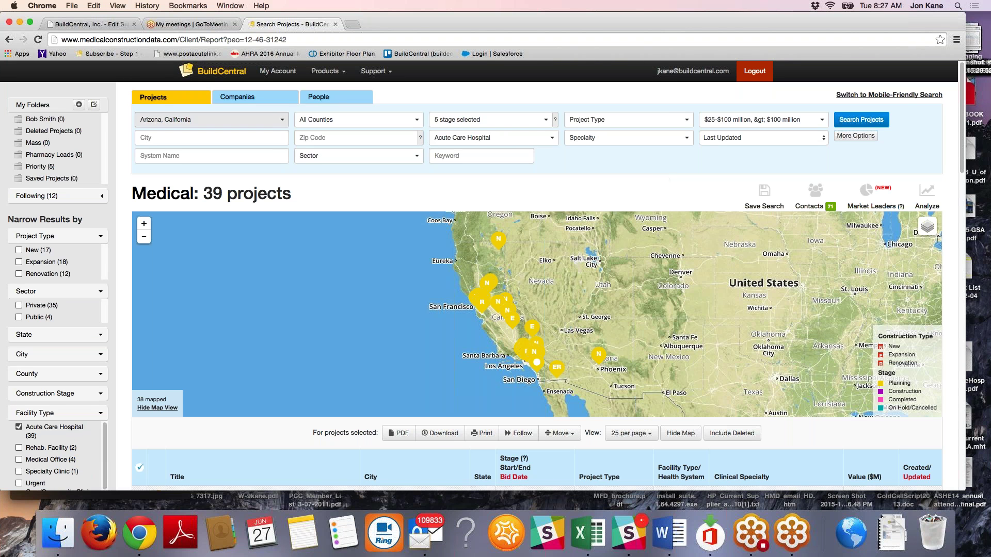
Return to the Home dashboard and scroll down to find CA AZ Search in Saved Searches
{"action": "left_click", "coordinate": [283, 72]}
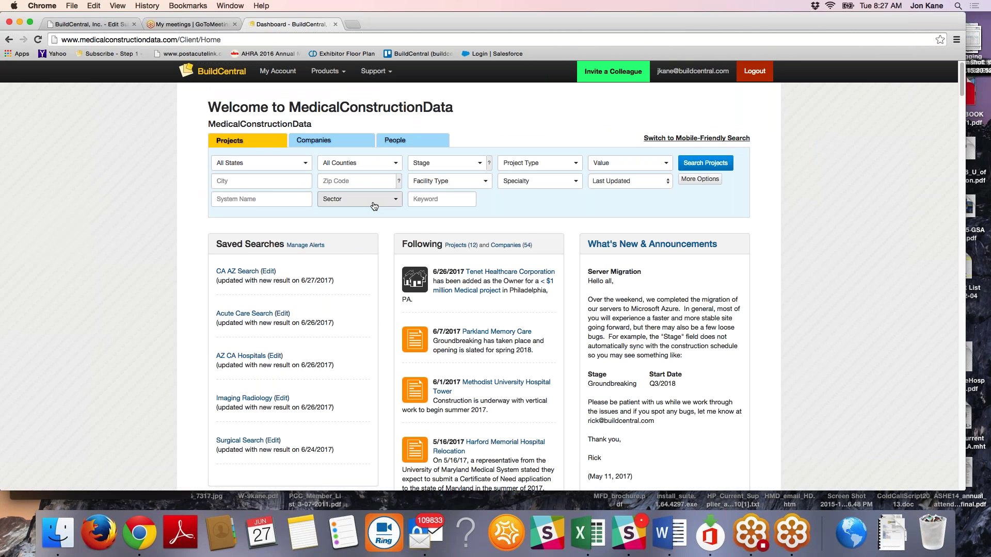
{"action": "scroll", "coordinate": [372, 204], "scroll_direction": "down", "scroll_amount": 2}
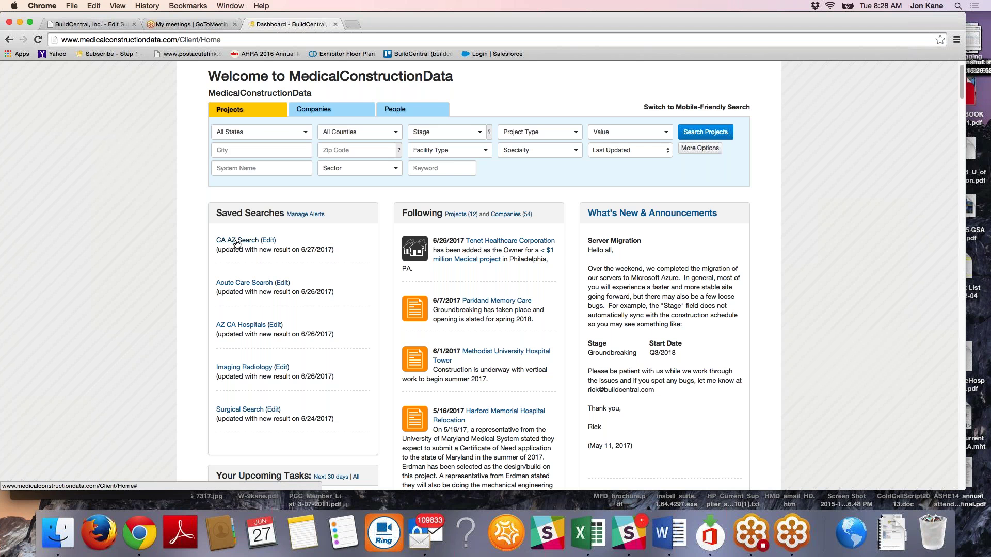
Run CA AZ Search from Saved Searches and scroll through its map and project list
{"action": "left_click", "coordinate": [235, 243]}
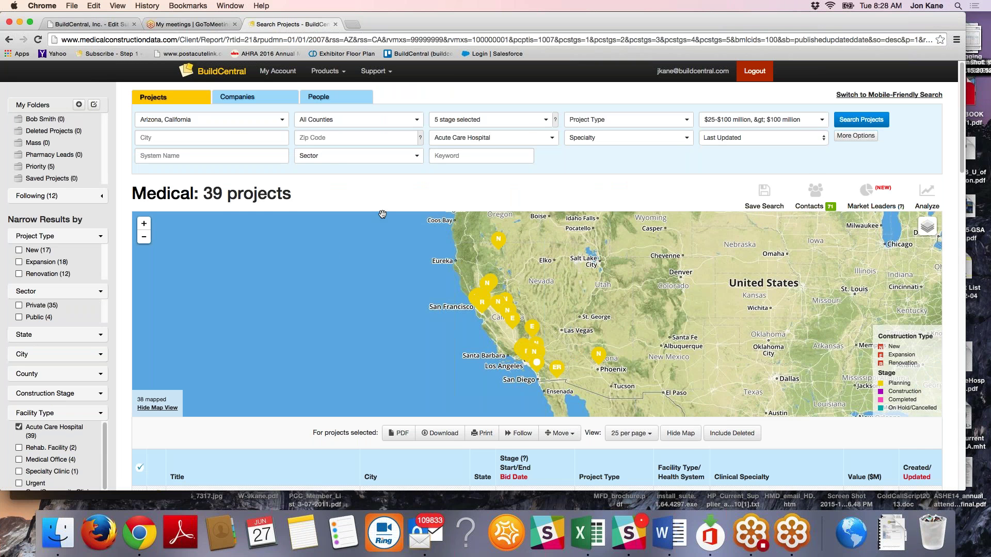
{"action": "scroll", "coordinate": [382, 215], "scroll_direction": "down", "scroll_amount": 1}
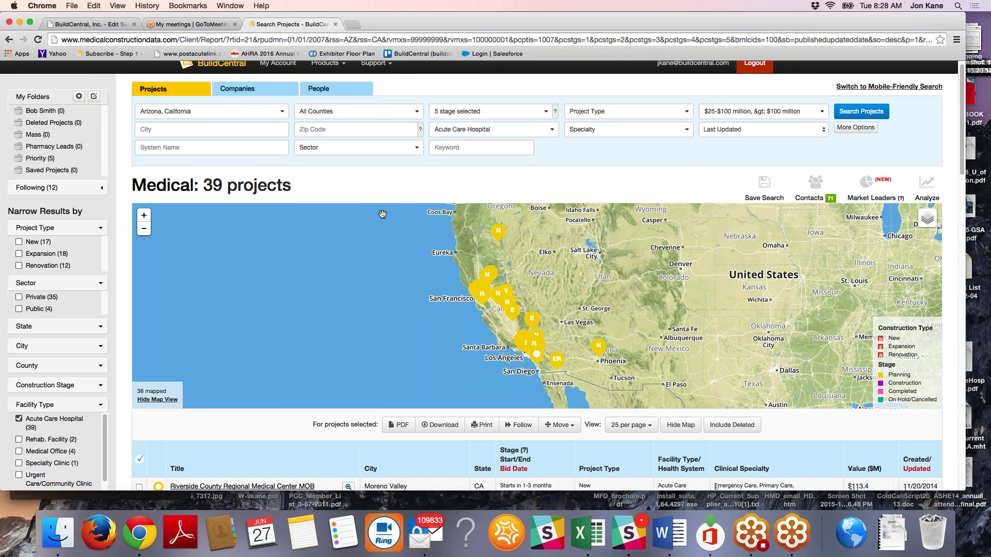
{"action": "scroll", "coordinate": [382, 214], "scroll_direction": "down", "scroll_amount": 1}
{"action": "scroll", "coordinate": [382, 215], "scroll_direction": "down", "scroll_amount": 1}
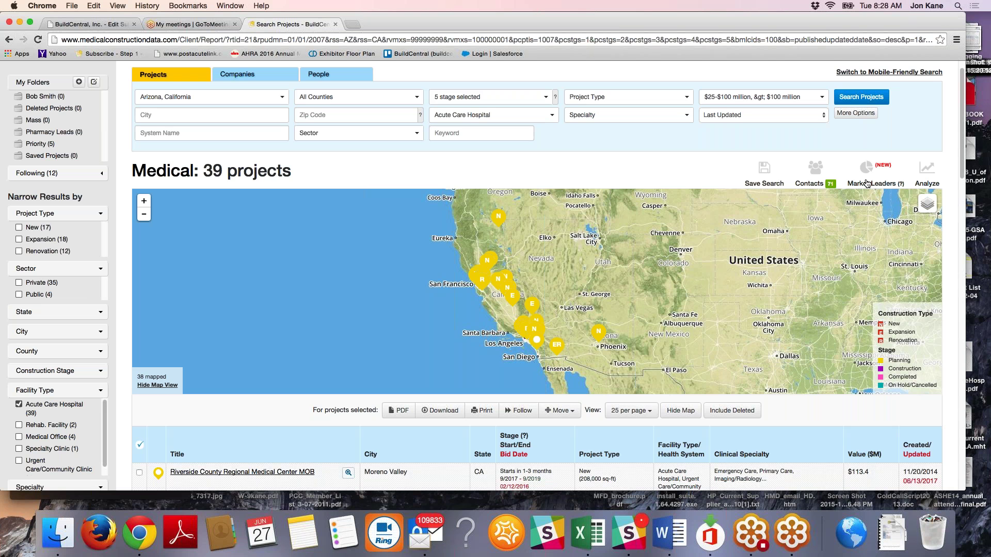
Compare the Top Health Systems, Architects and Contractors rankings, then open Kaiser Permanente's report
{"action": "left_click", "coordinate": [871, 174]}
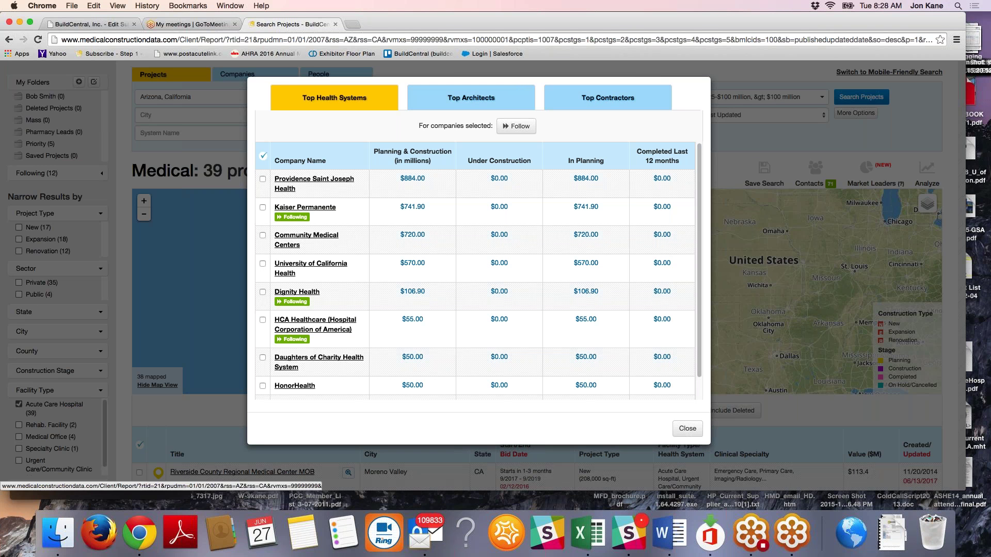
{"action": "scroll", "coordinate": [346, 173], "scroll_direction": "down", "scroll_amount": 1}
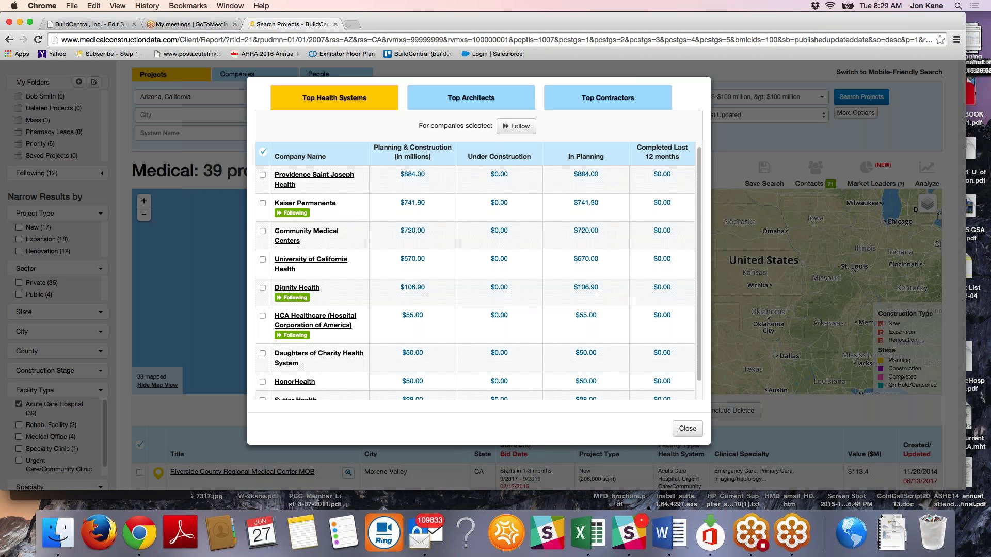
{"action": "left_click", "coordinate": [463, 105]}
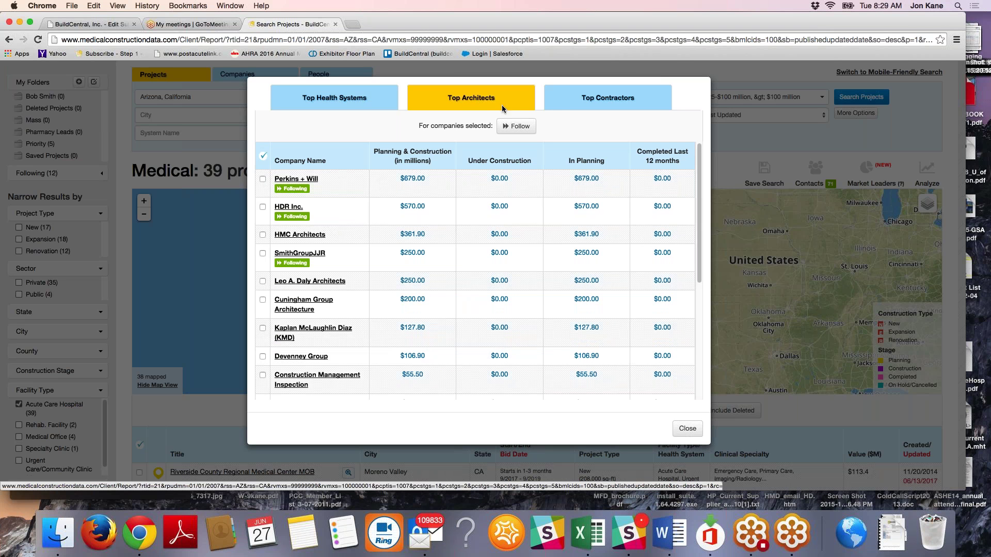
{"action": "left_click", "coordinate": [593, 102]}
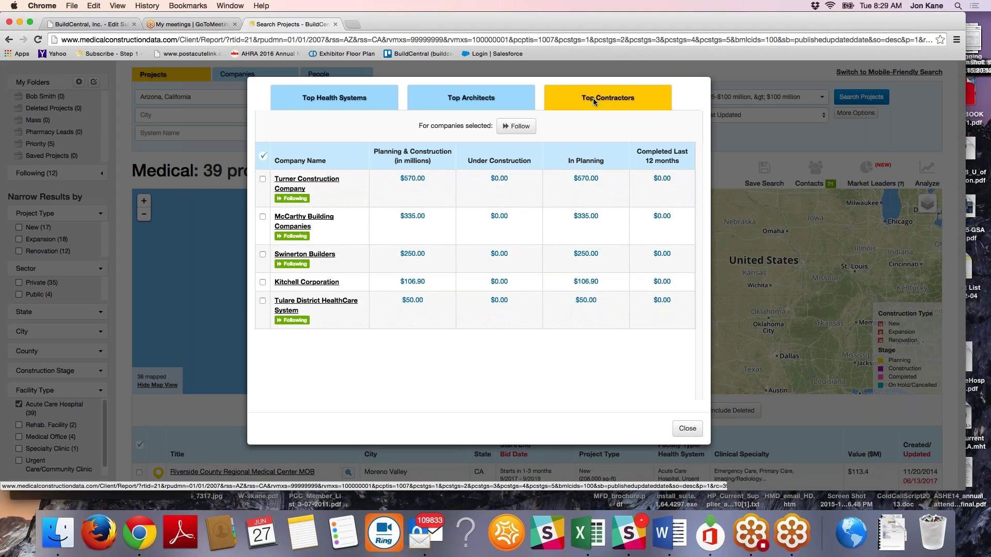
{"action": "left_click", "coordinate": [345, 102]}
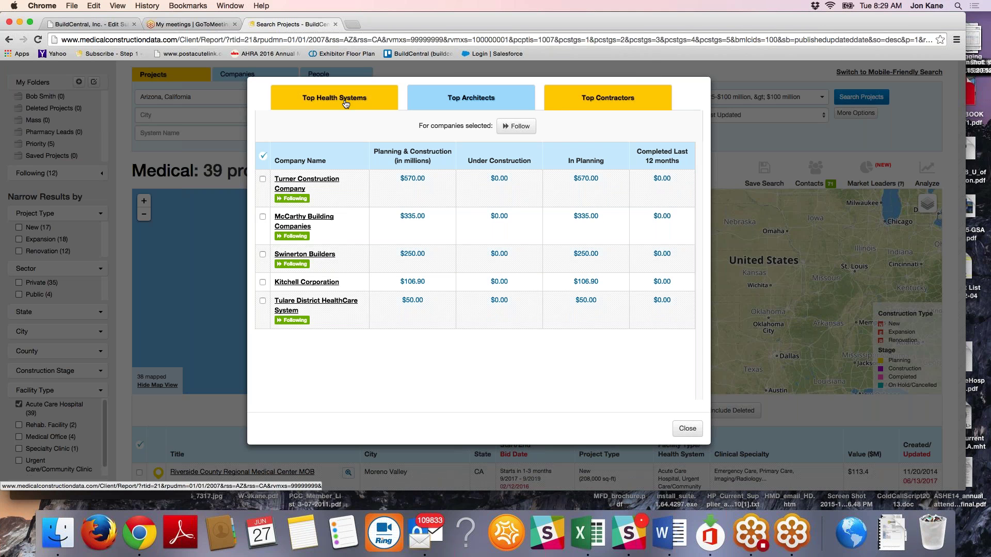
{"action": "left_click", "coordinate": [345, 103]}
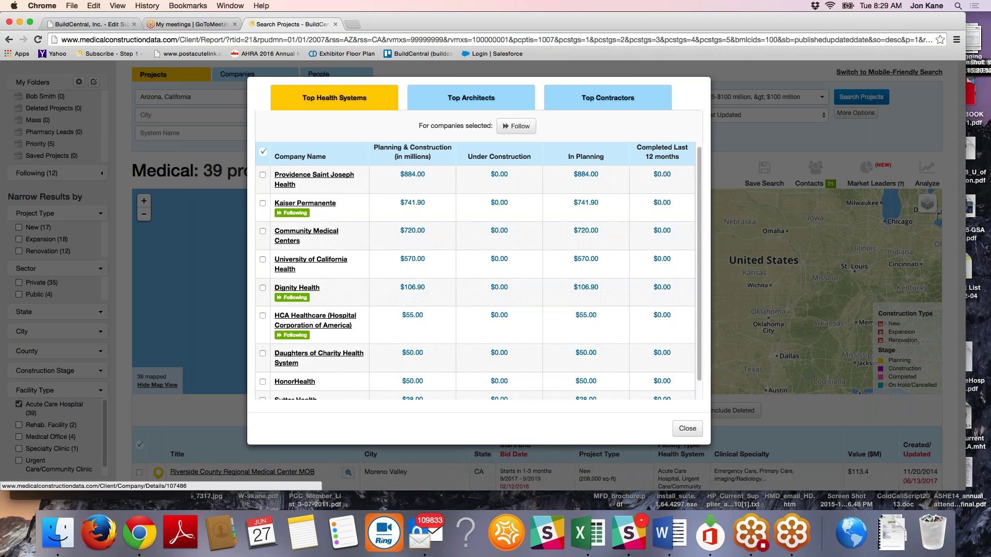
{"action": "left_click", "coordinate": [314, 204]}
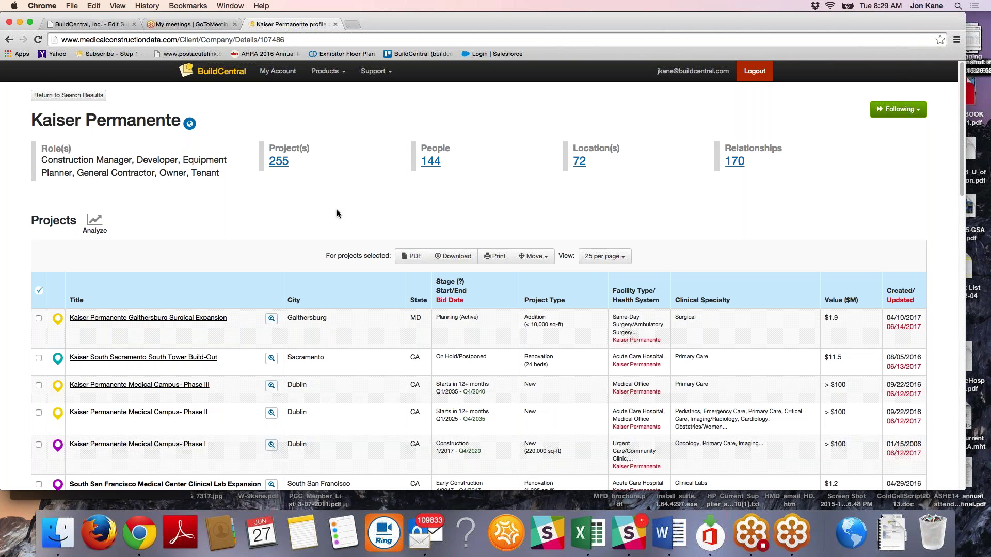
Scroll through Kaiser Permanente's Projects table, headed by the Gaithersburg Surgical Expansion
{"action": "scroll", "coordinate": [336, 210], "scroll_direction": "down", "scroll_amount": 1}
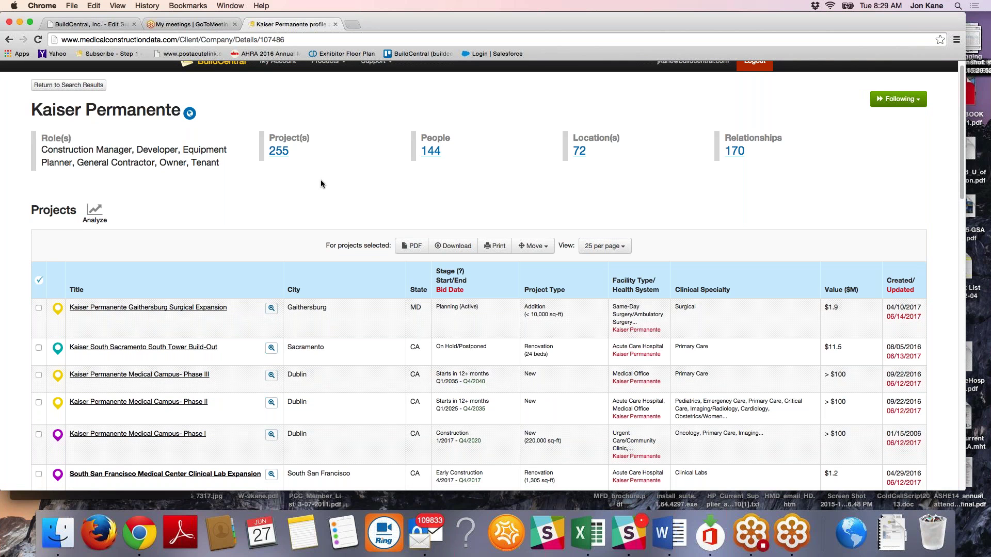
{"action": "scroll", "coordinate": [321, 183], "scroll_direction": "down", "scroll_amount": 2}
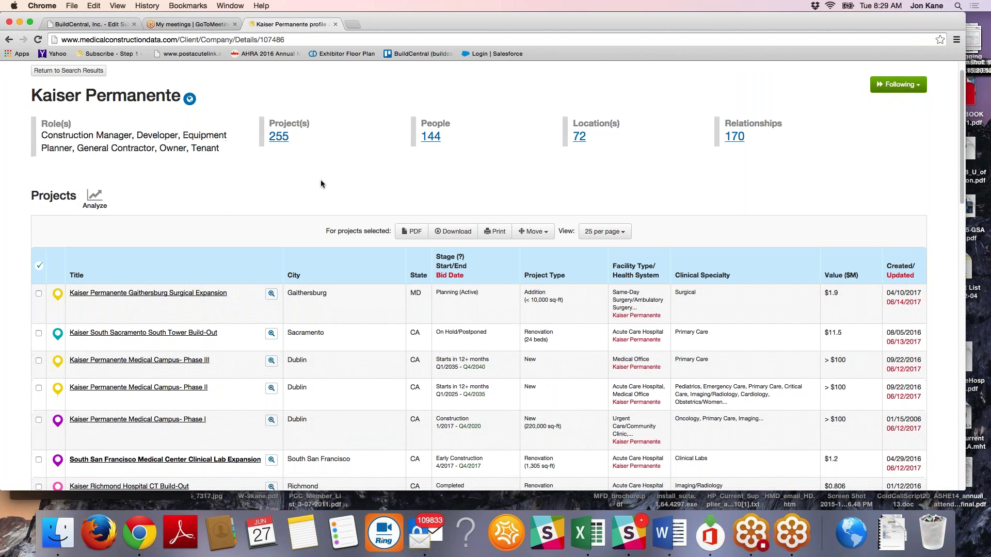
{"action": "scroll", "coordinate": [321, 184], "scroll_direction": "down", "scroll_amount": 1}
{"action": "scroll", "coordinate": [320, 184], "scroll_direction": "down", "scroll_amount": 1}
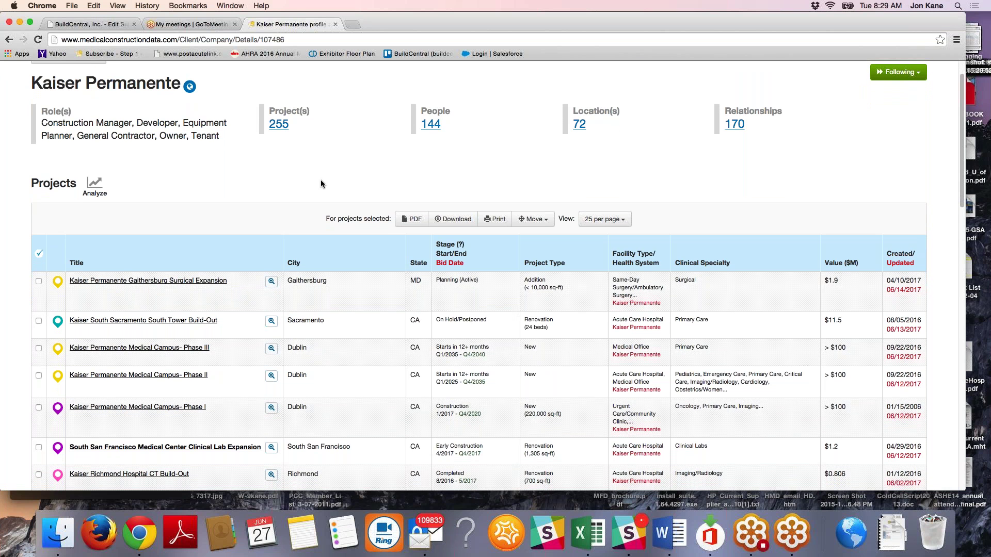
{"action": "scroll", "coordinate": [321, 184], "scroll_direction": "up", "scroll_amount": 5}
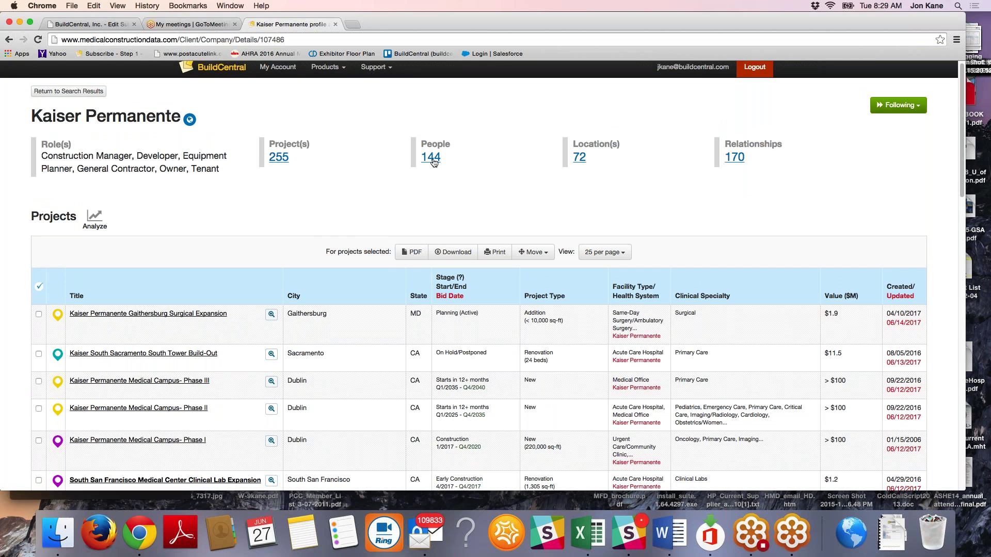
Browse Kaiser Permanente's 144 people, then bring up its 72 locations
{"action": "left_click", "coordinate": [432, 159]}
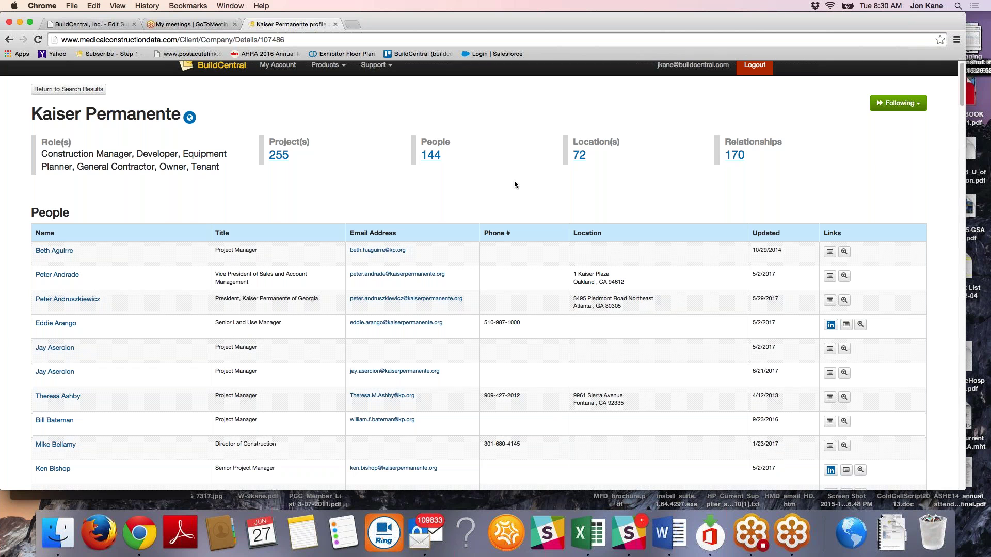
{"action": "scroll", "coordinate": [515, 181], "scroll_direction": "down", "scroll_amount": 1}
{"action": "scroll", "coordinate": [511, 186], "scroll_direction": "down", "scroll_amount": 1}
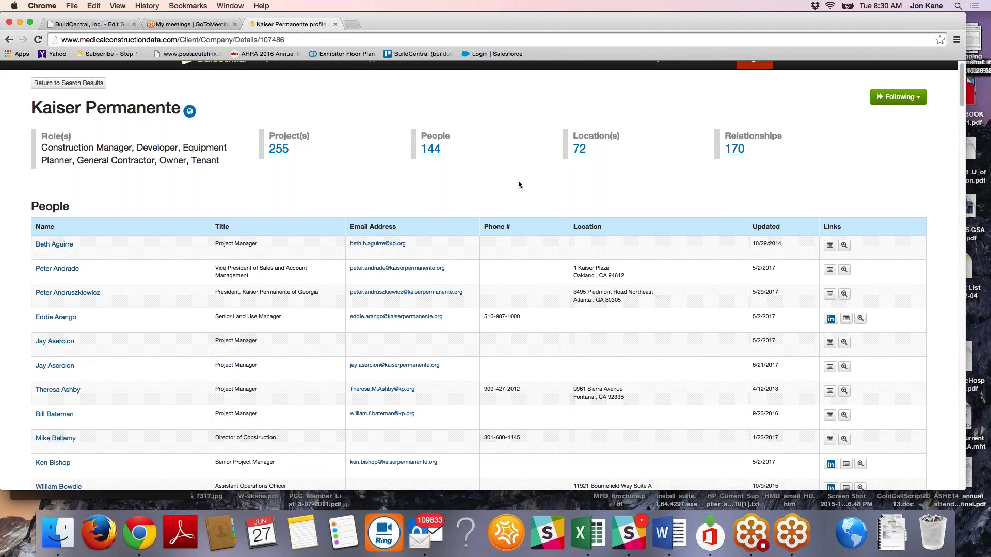
{"action": "left_click", "coordinate": [579, 149]}
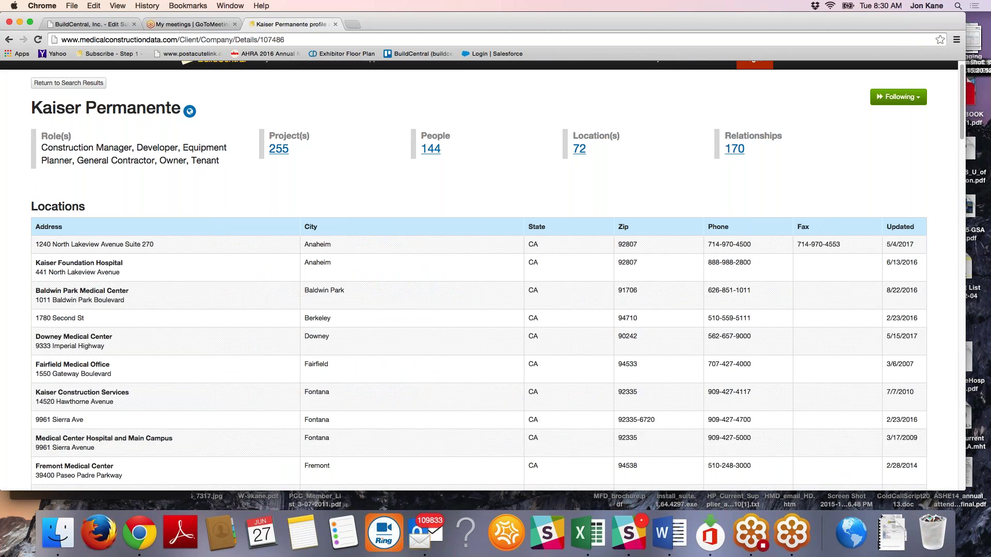
Open Kaiser Permanente's 170 relationships and browse the architect list led by AECOM Tishman
{"action": "left_click", "coordinate": [734, 149]}
{"action": "scroll", "coordinate": [810, 177], "scroll_direction": "down", "scroll_amount": 1}
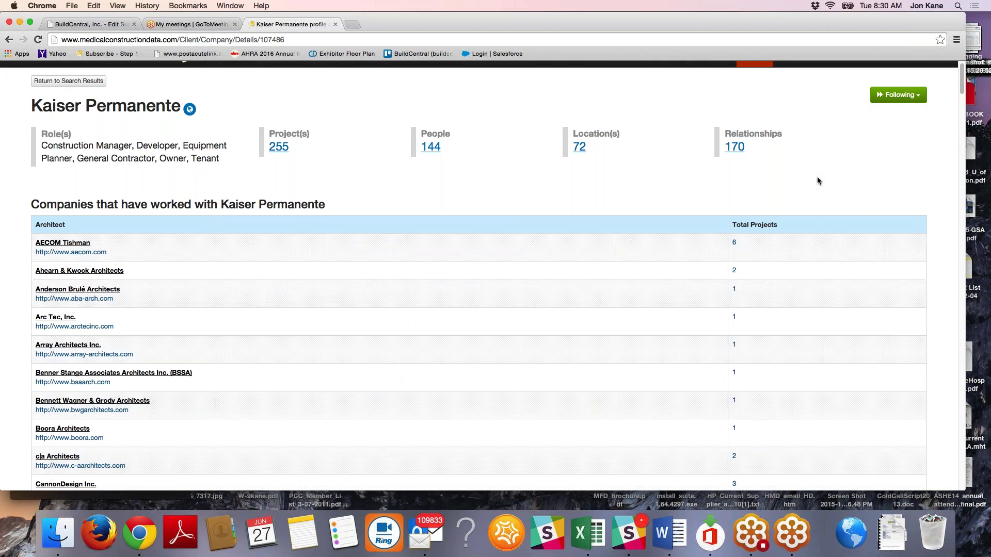
{"action": "scroll", "coordinate": [813, 182], "scroll_direction": "down", "scroll_amount": 2}
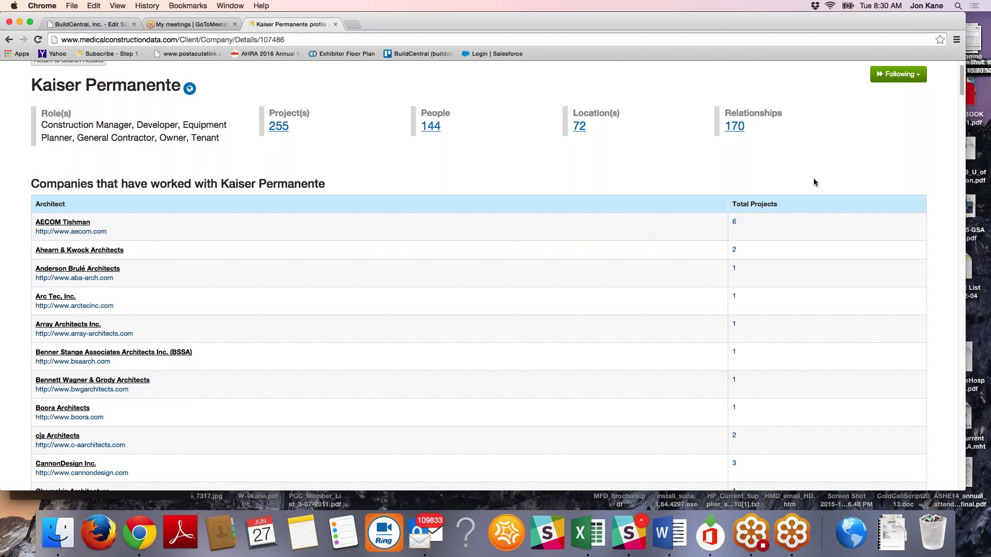
{"action": "scroll", "coordinate": [806, 235], "scroll_direction": "down", "scroll_amount": 1}
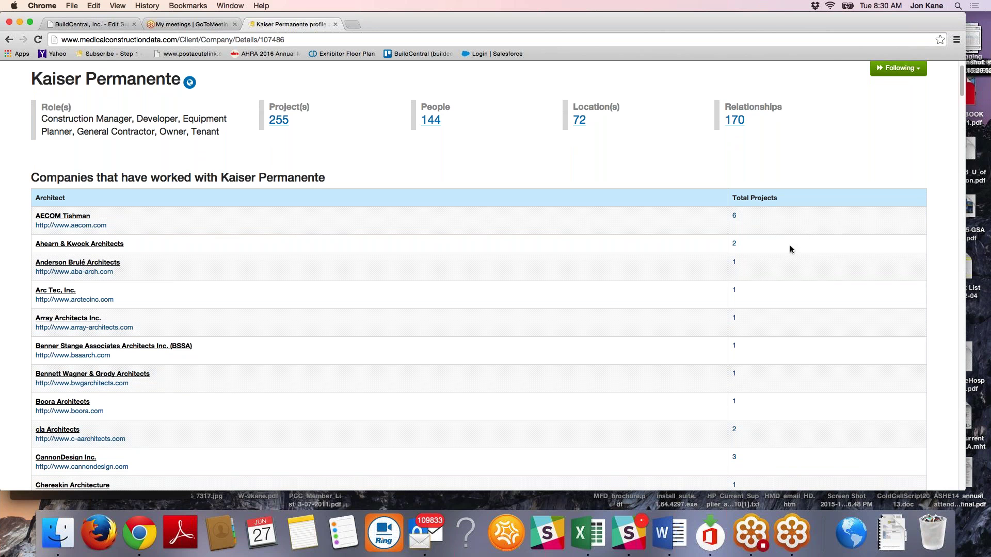
{"action": "scroll", "coordinate": [790, 250], "scroll_direction": "up", "scroll_amount": 3}
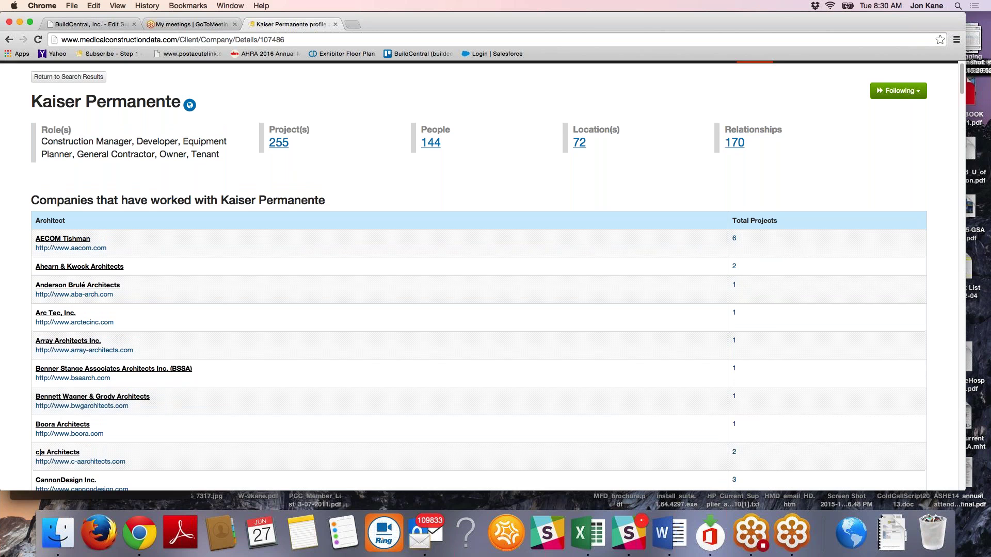
{"action": "scroll", "coordinate": [826, 206], "scroll_direction": "up", "scroll_amount": 2}
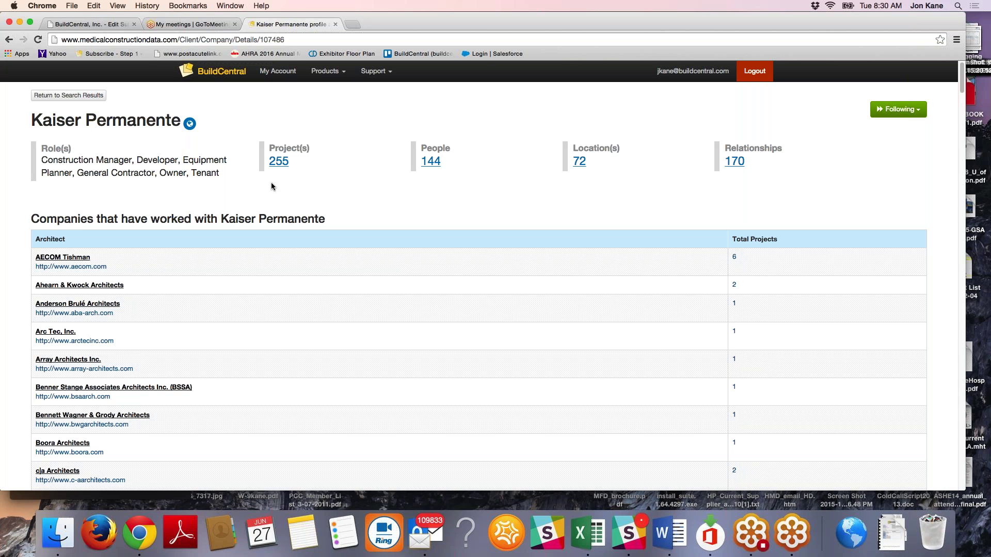
Show Kaiser Permanente's 255 projects and browse the table, led by Gaithersburg Surgical Expansion
{"action": "left_click", "coordinate": [278, 162]}
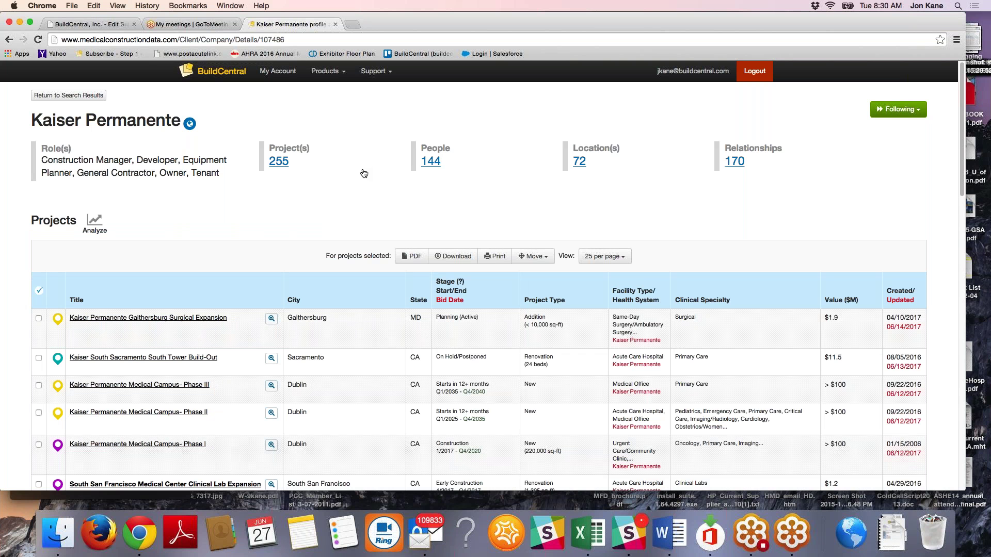
{"action": "scroll", "coordinate": [364, 175], "scroll_direction": "down", "scroll_amount": 1}
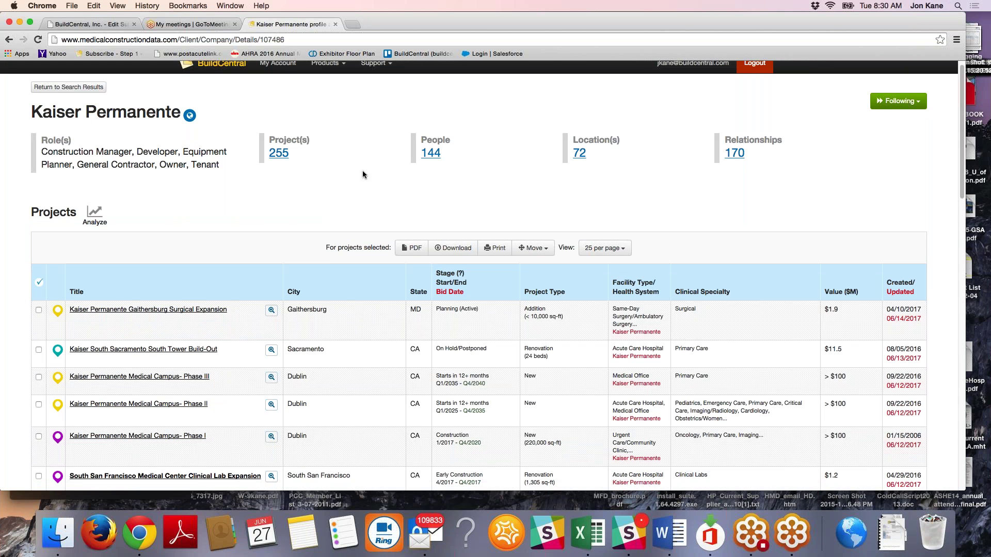
{"action": "scroll", "coordinate": [362, 174], "scroll_direction": "down", "scroll_amount": 1}
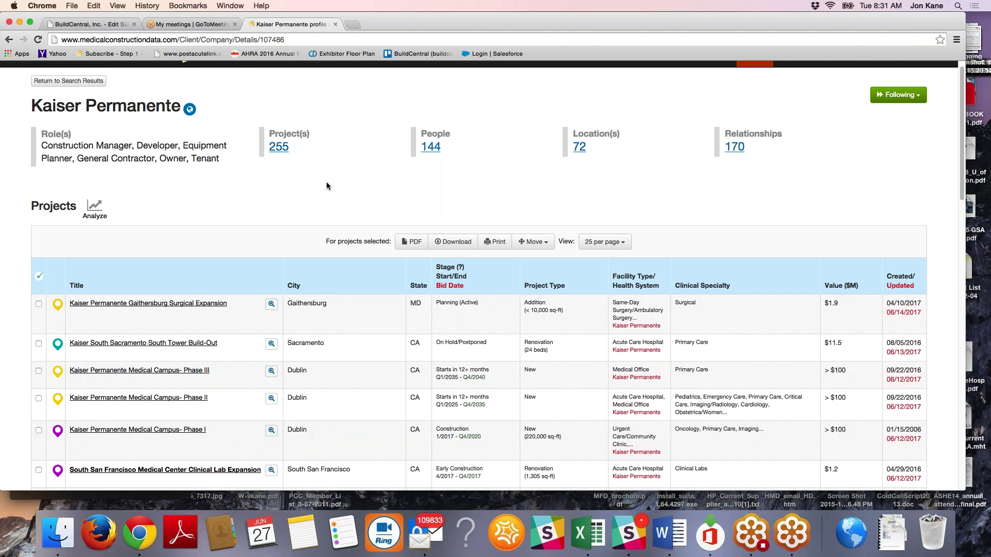
{"action": "scroll", "coordinate": [327, 183], "scroll_direction": "up", "scroll_amount": 1}
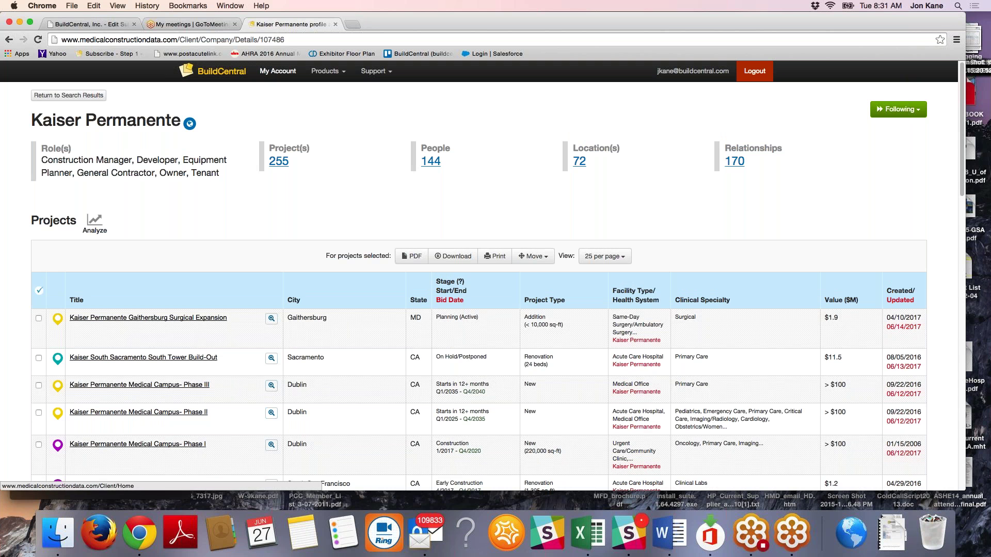
Open the My Account dashboard and review saved searches like CA AZ Search and followed-company updates
{"action": "left_click", "coordinate": [278, 75]}
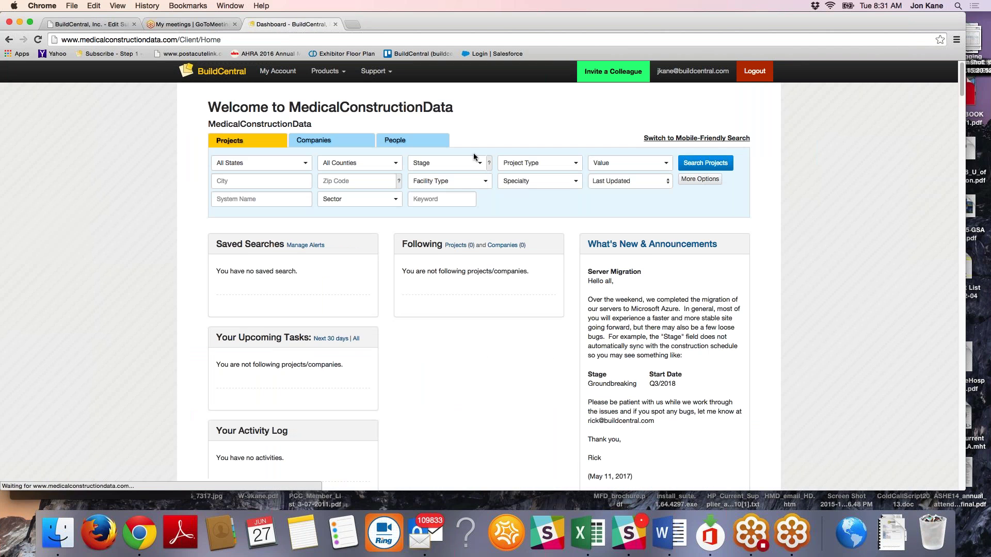
{"action": "scroll", "coordinate": [512, 135], "scroll_direction": "down", "scroll_amount": 2}
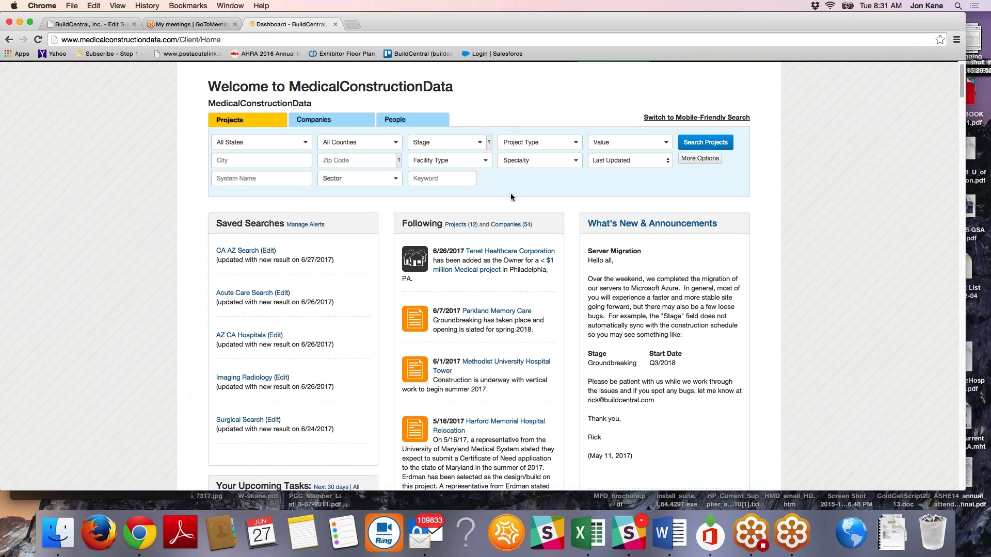
{"action": "scroll", "coordinate": [564, 214], "scroll_direction": "down", "scroll_amount": 1}
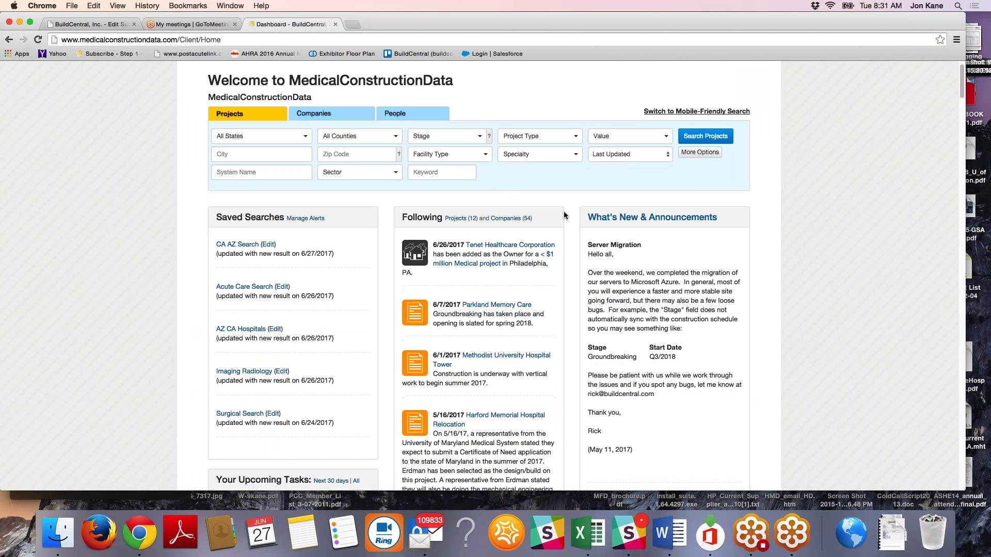
{"action": "scroll", "coordinate": [564, 215], "scroll_direction": "down", "scroll_amount": 1}
{"action": "scroll", "coordinate": [564, 215], "scroll_direction": "down", "scroll_amount": 1}
{"action": "scroll", "coordinate": [565, 215], "scroll_direction": "down", "scroll_amount": 1}
{"action": "scroll", "coordinate": [564, 215], "scroll_direction": "down", "scroll_amount": 1}
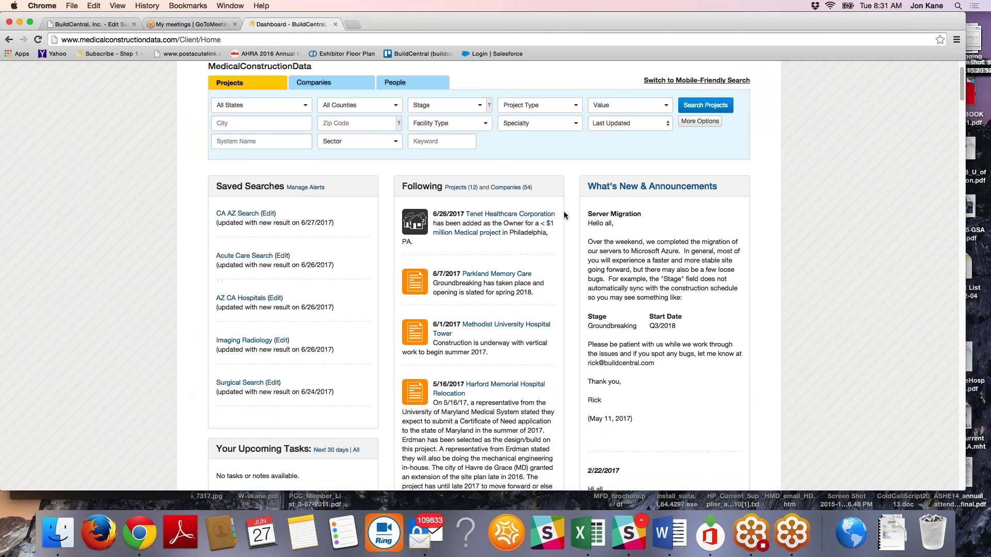
{"action": "scroll", "coordinate": [563, 214], "scroll_direction": "up", "scroll_amount": 2}
{"action": "scroll", "coordinate": [563, 215], "scroll_direction": "up", "scroll_amount": 1}
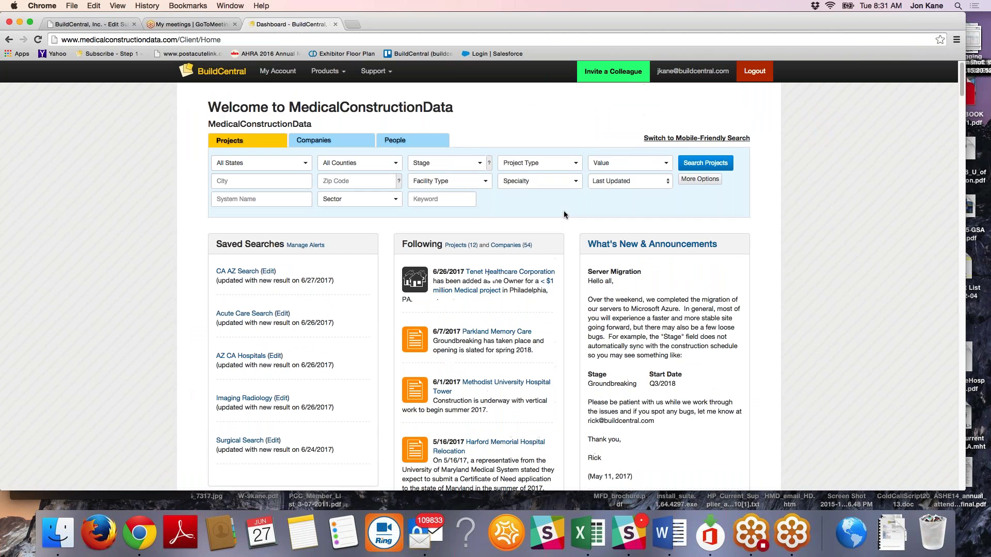